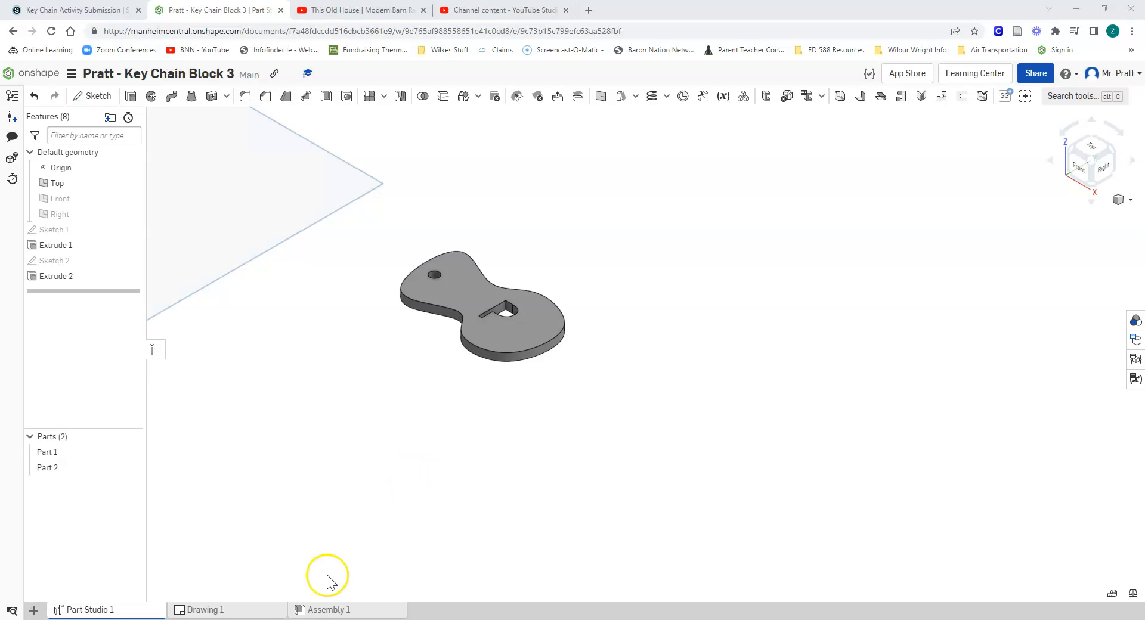
Step: Examine the finished SHOP KEYS drawing, including its overall dimensions, hole diameter callout and title block
left_click(223, 609)
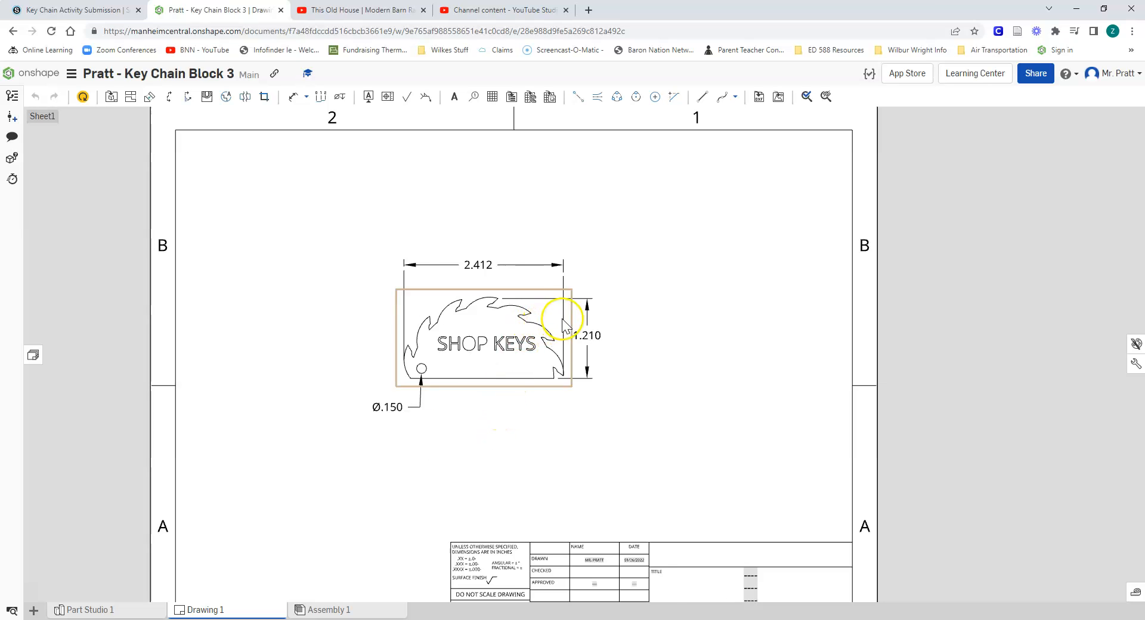
scroll(560, 307, "down", 1)
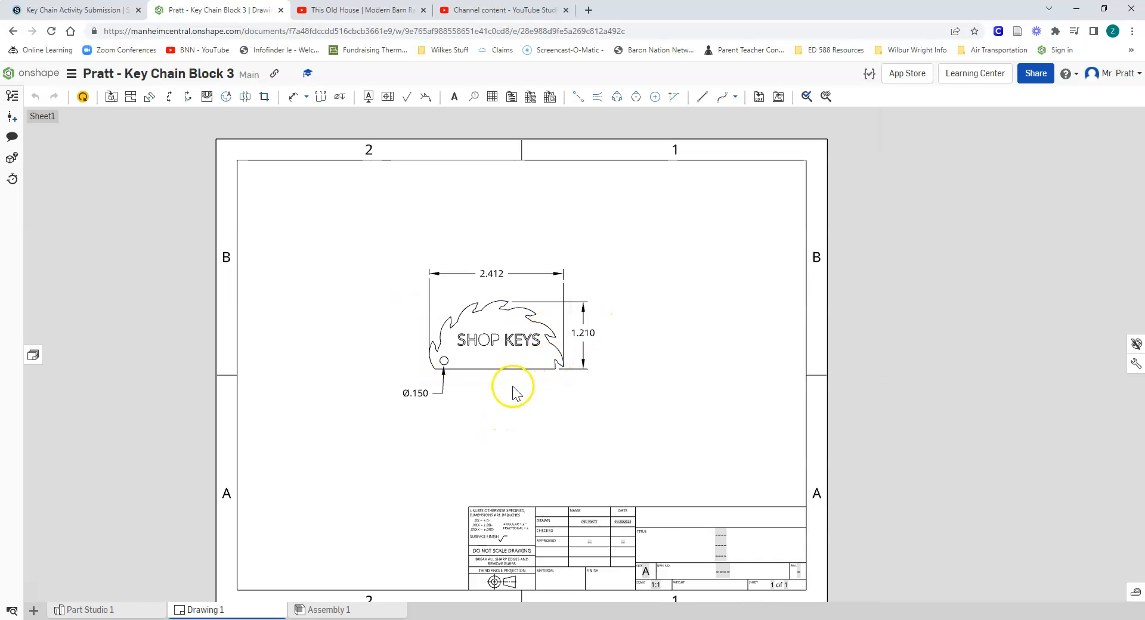
scroll(512, 385, "up", 1)
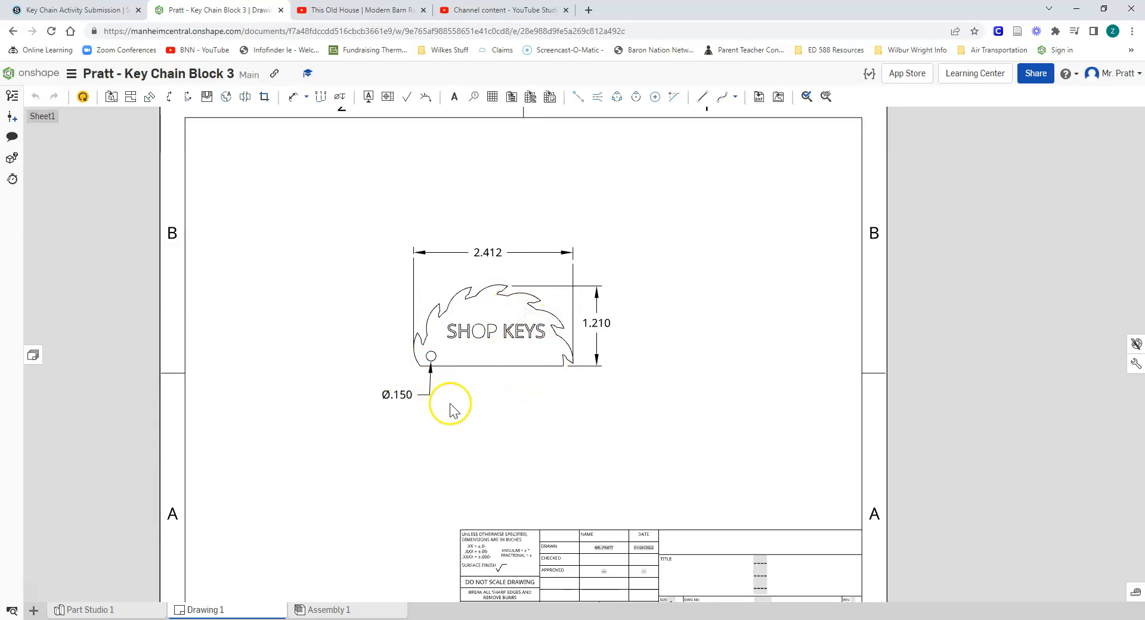
scroll(602, 316, "down", 3)
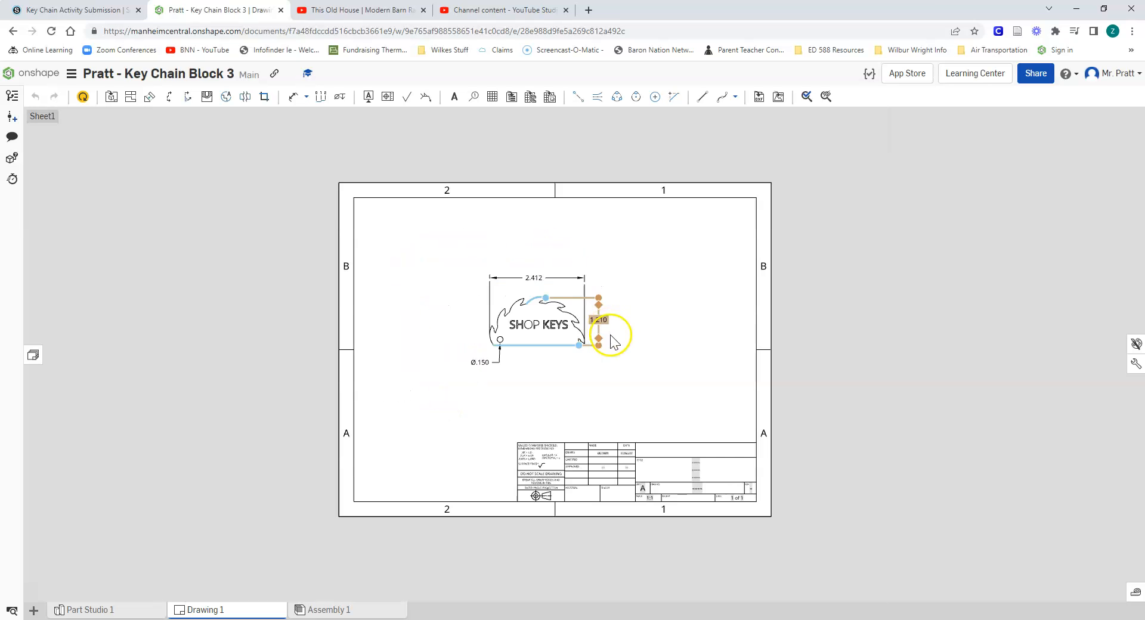
scroll(652, 510, "up", 3)
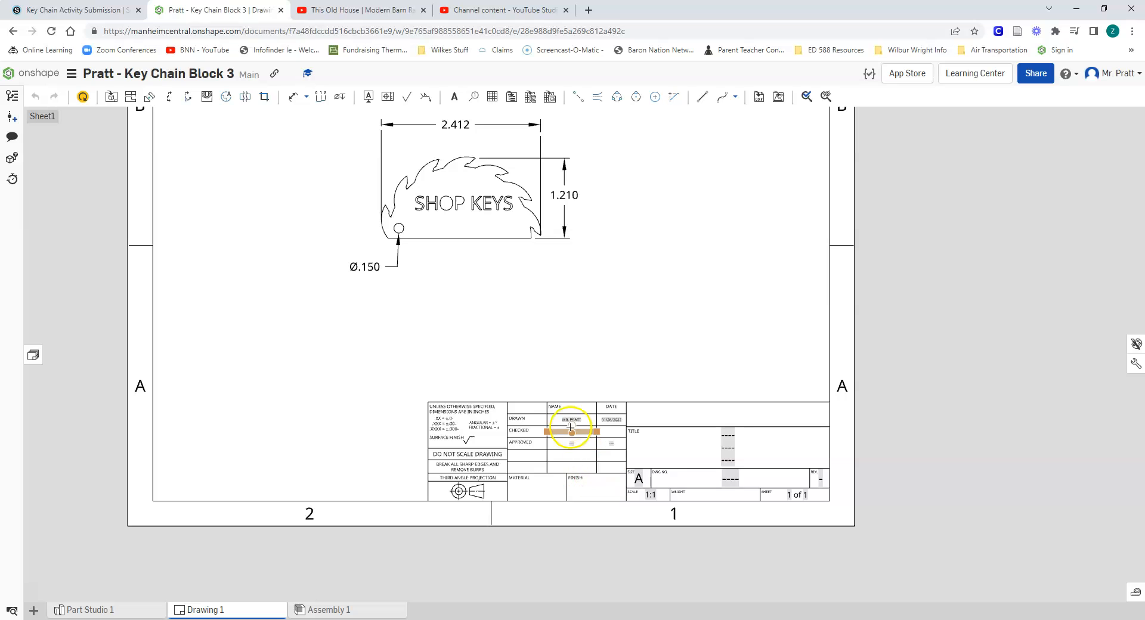
scroll(480, 464, "down", 2)
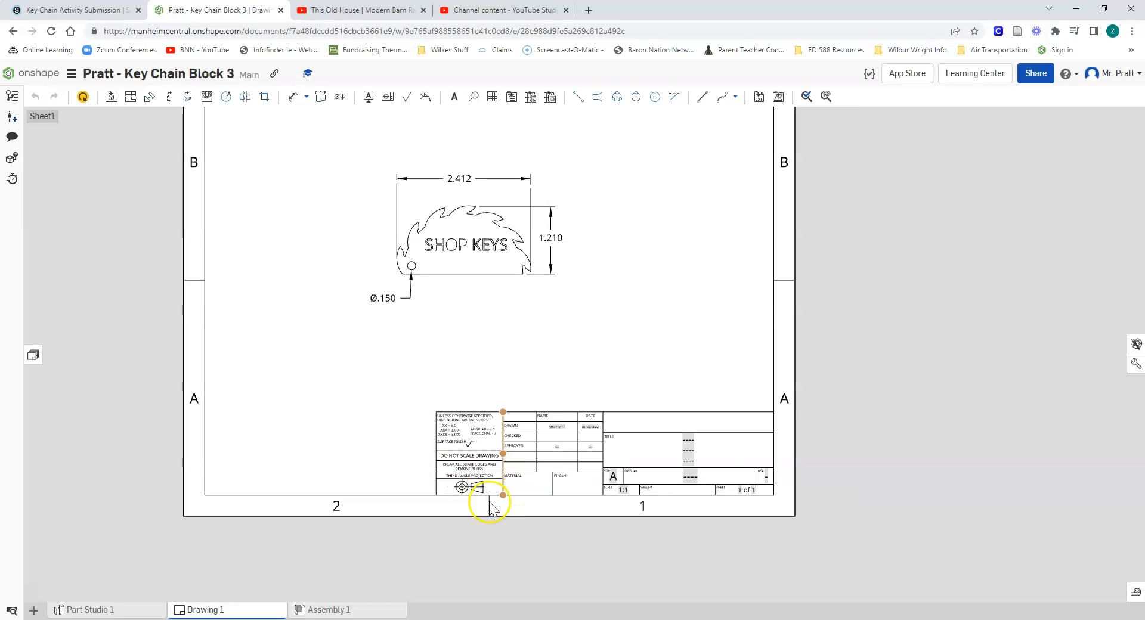
scroll(442, 336, "down", 3)
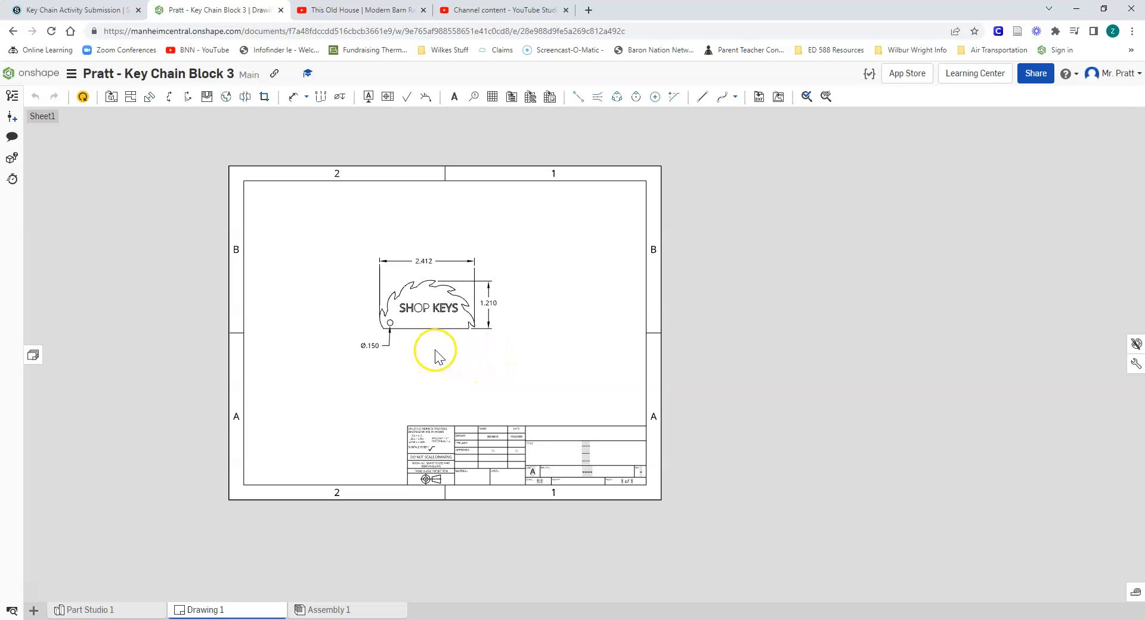
Step: Return to the part studio and create a new drawing from the ANSI A inch template with no views
left_click(119, 611)
scroll(471, 336, "down", 2)
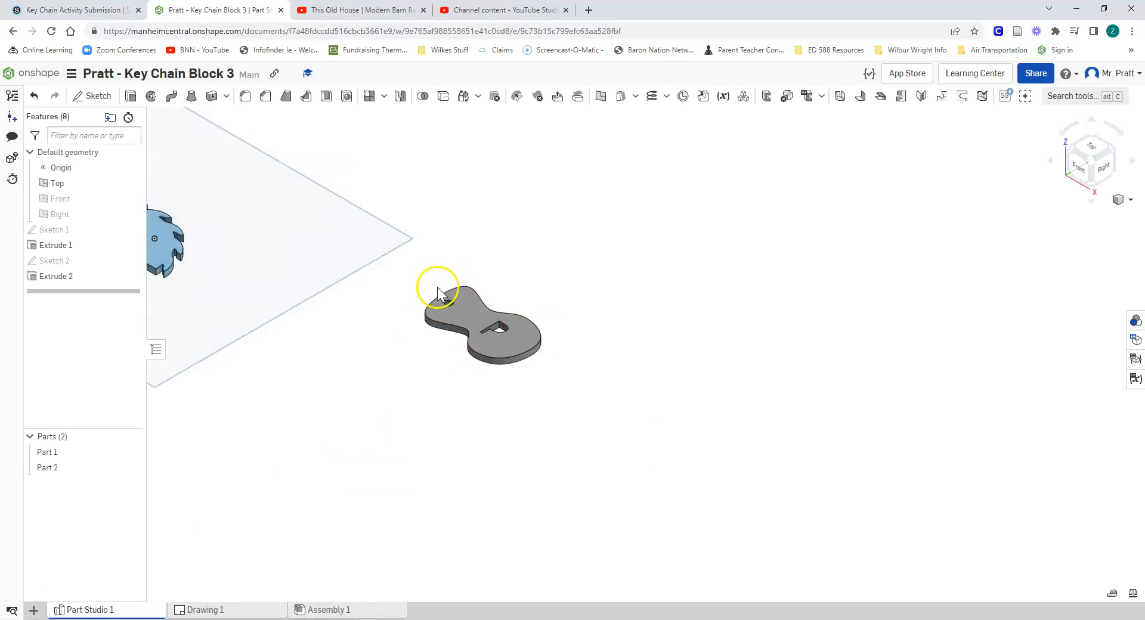
scroll(438, 287, "up", 2)
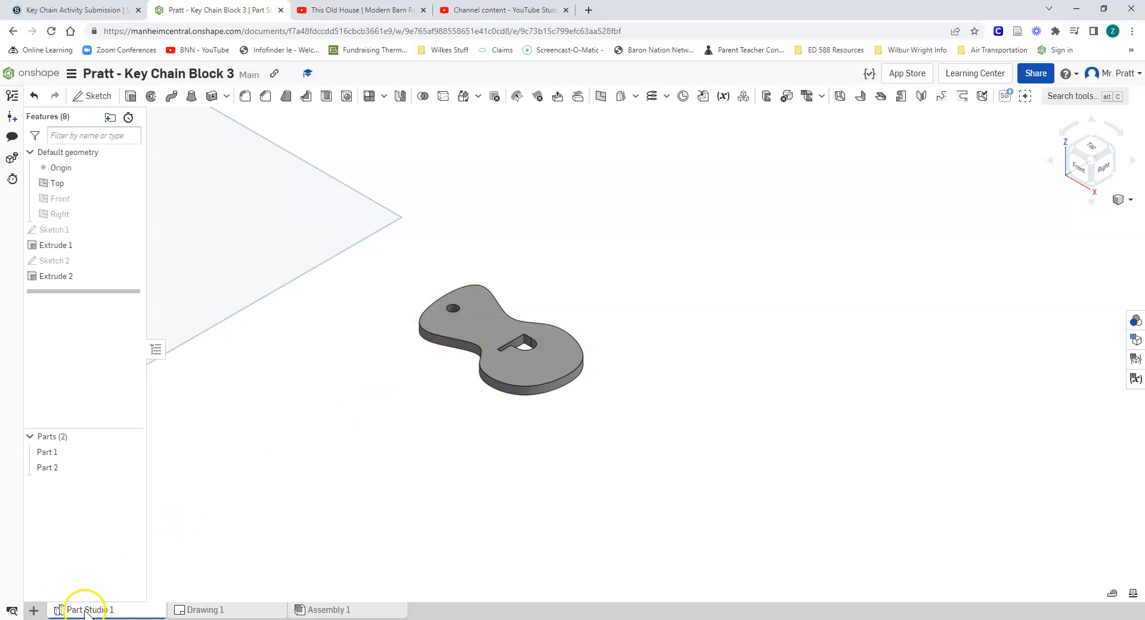
left_click(34, 611)
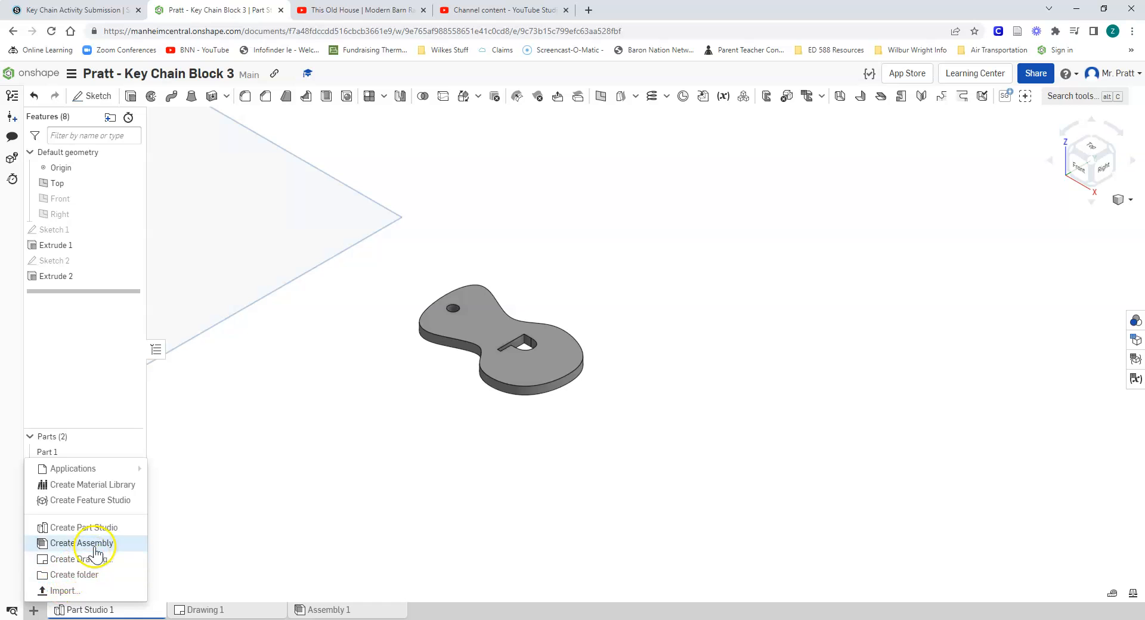
mouse_move(121, 476)
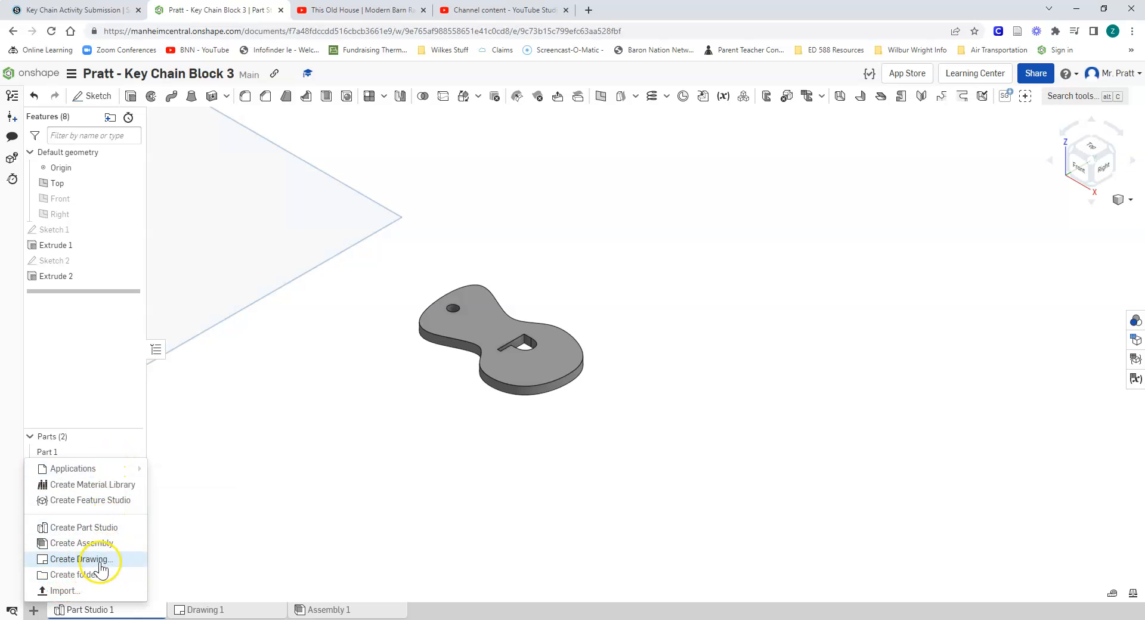
left_click(100, 561)
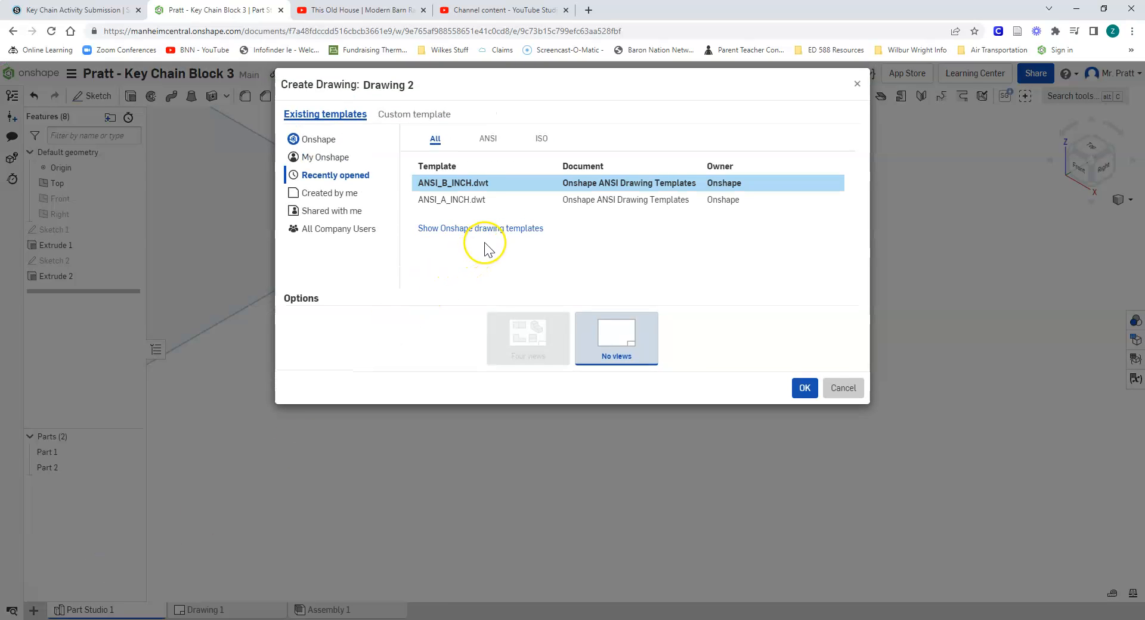
left_click(485, 189)
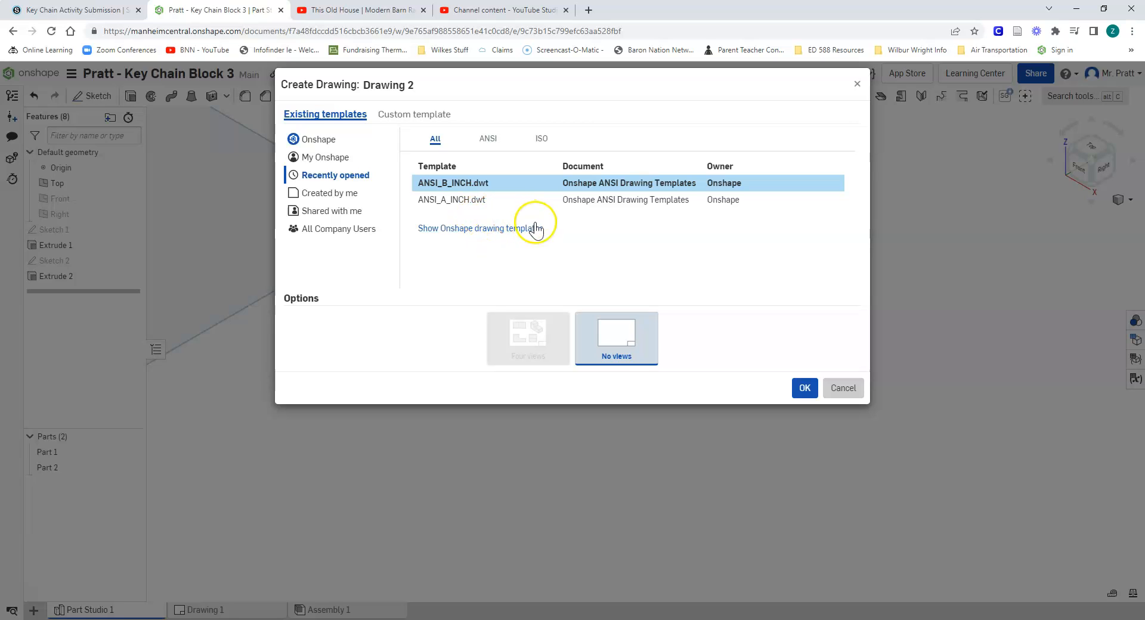
left_click(480, 236)
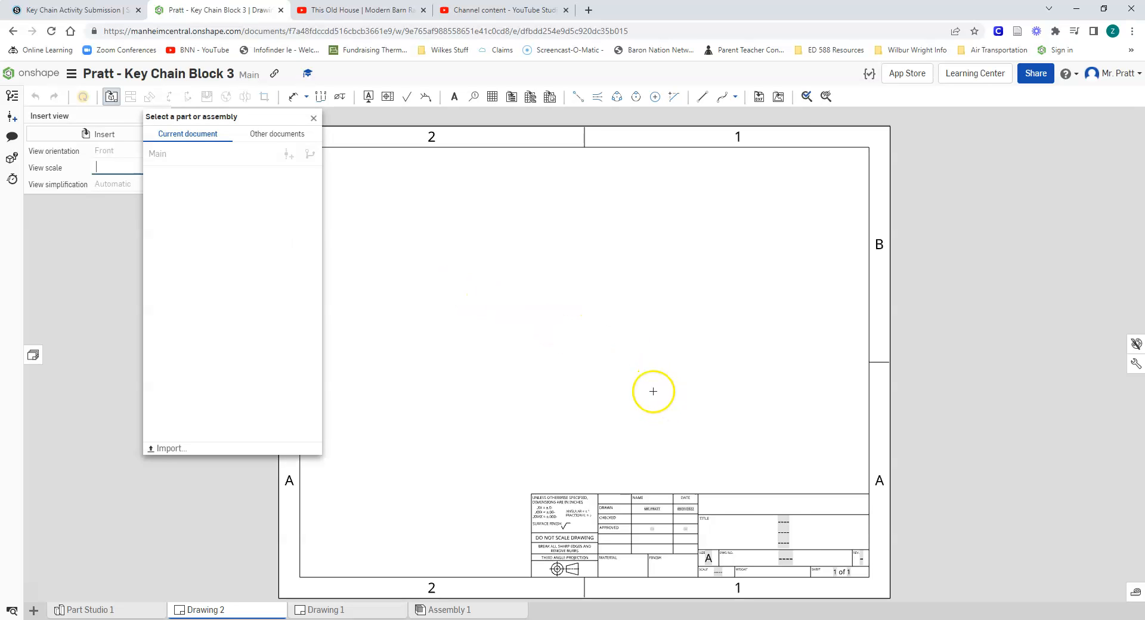
Step: Insert a top view of Part 2 at 1:1 scale near the middle of the sheet
scroll(653, 391, "down", 1)
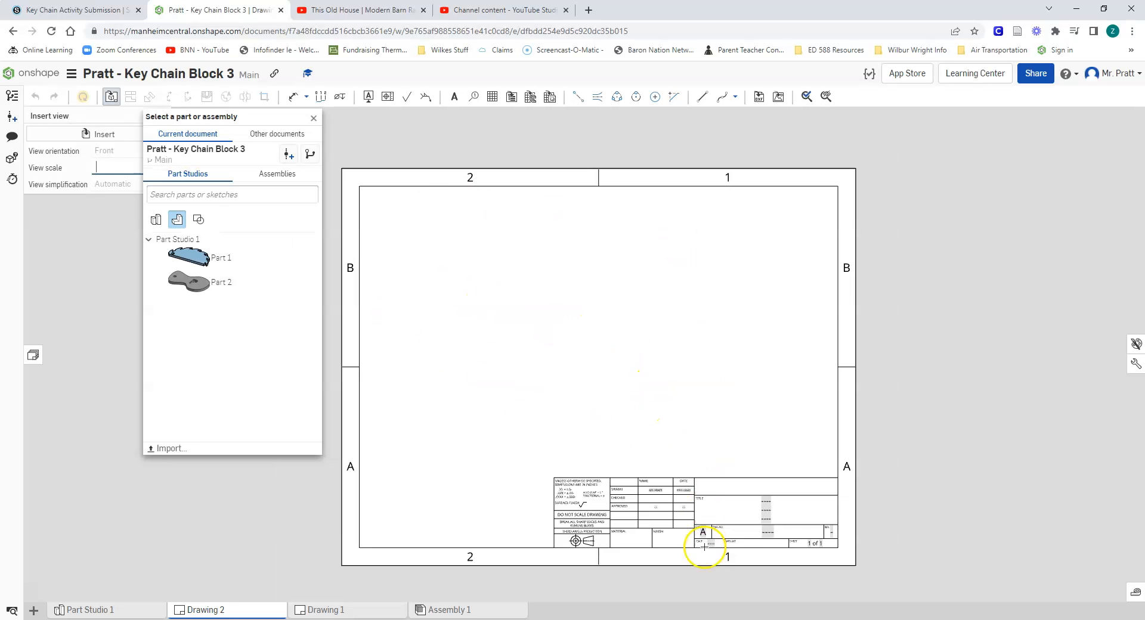
scroll(662, 492, "up", 3)
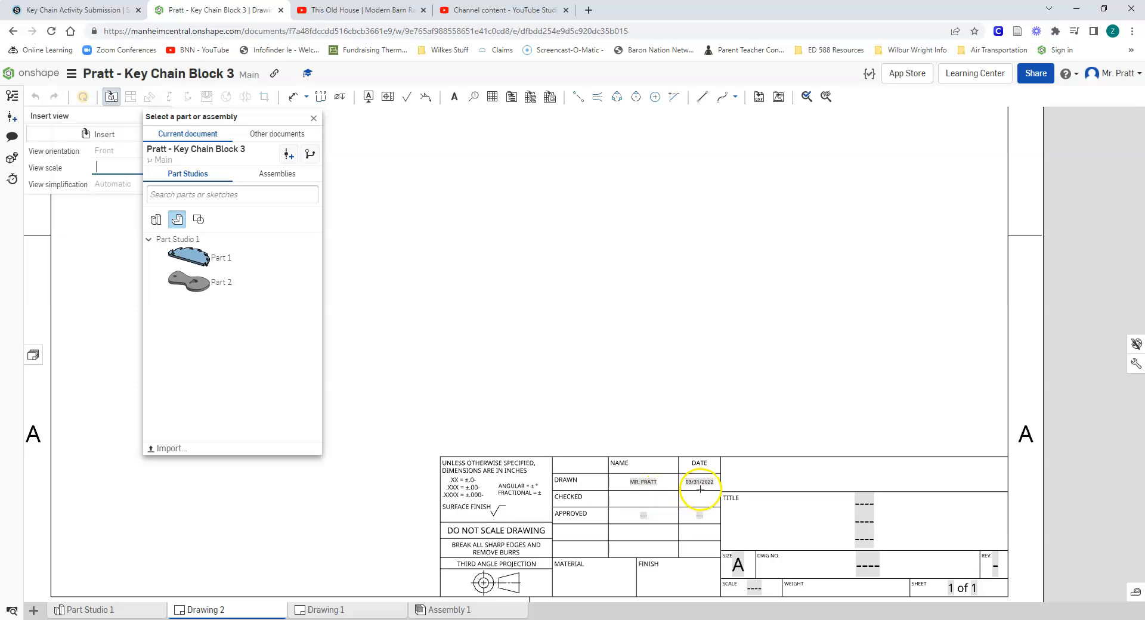
scroll(700, 487, "down", 2)
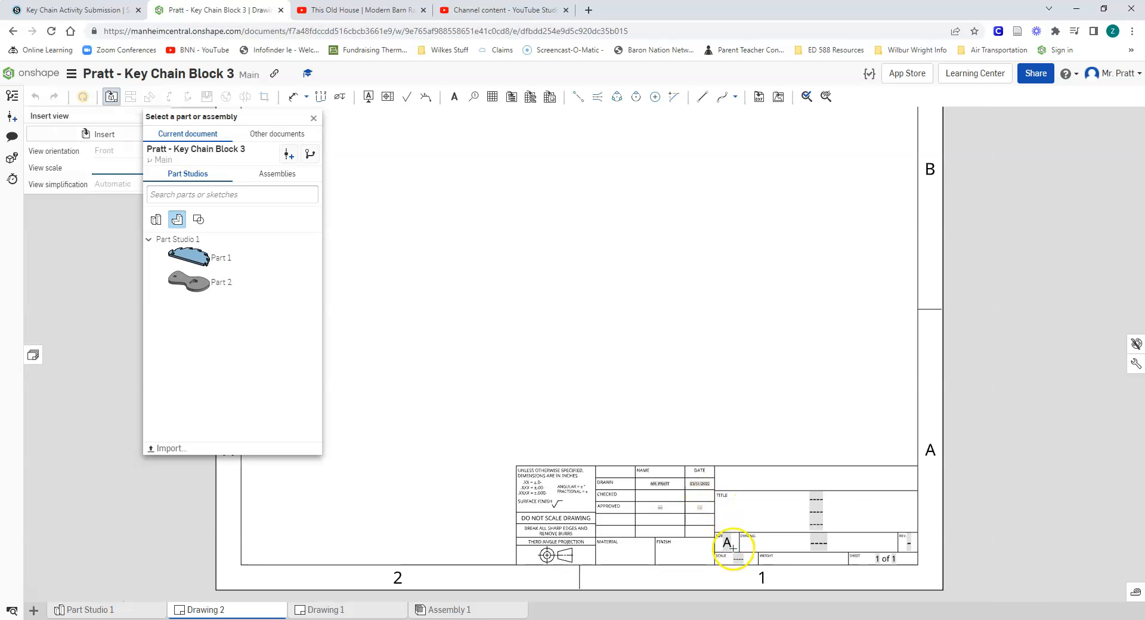
scroll(727, 546, "down", 1)
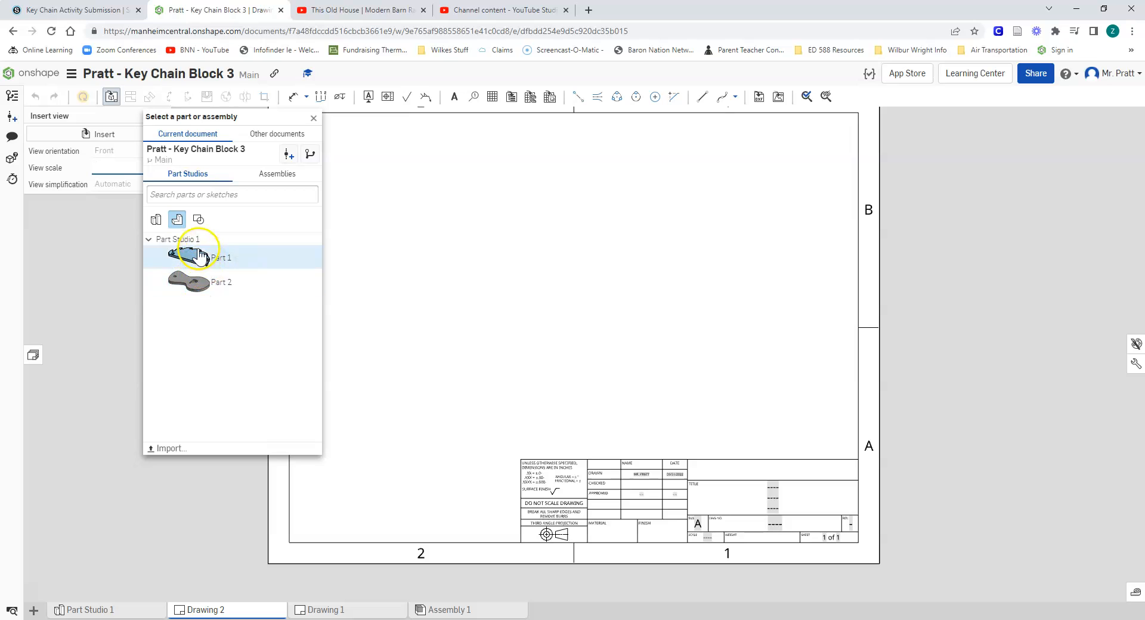
left_click(198, 290)
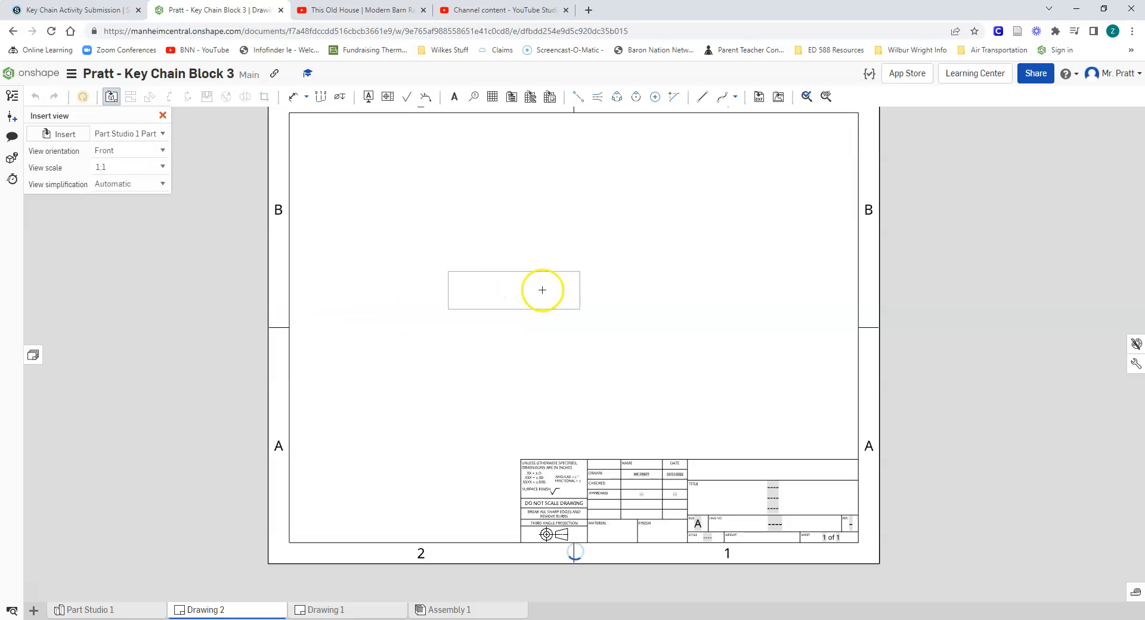
left_click(164, 152)
left_click(138, 163)
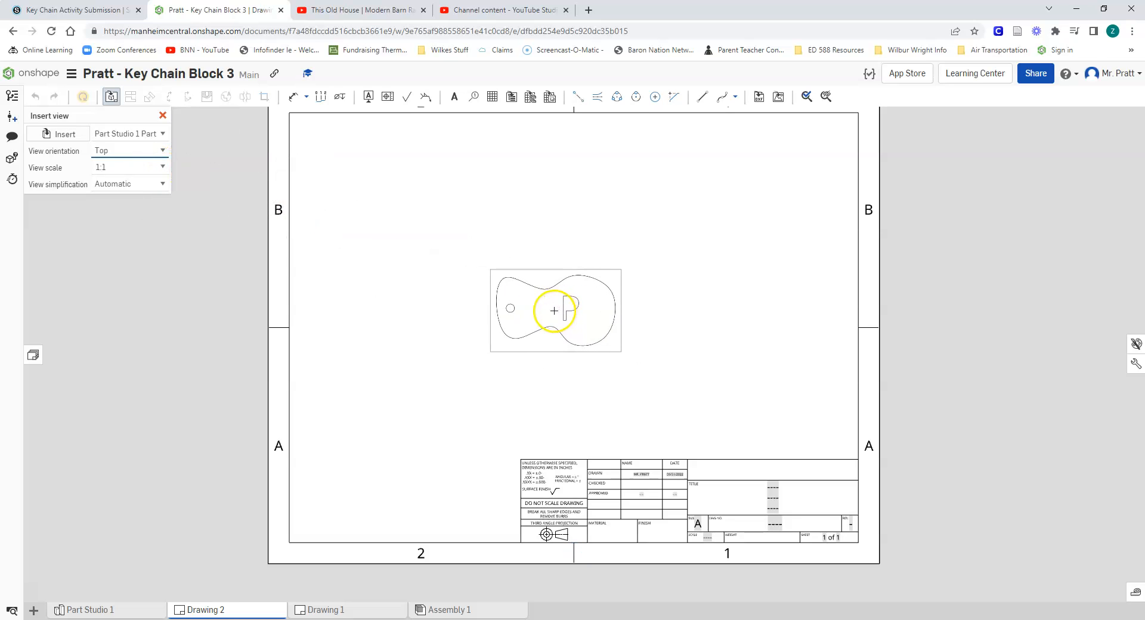
left_click(554, 311)
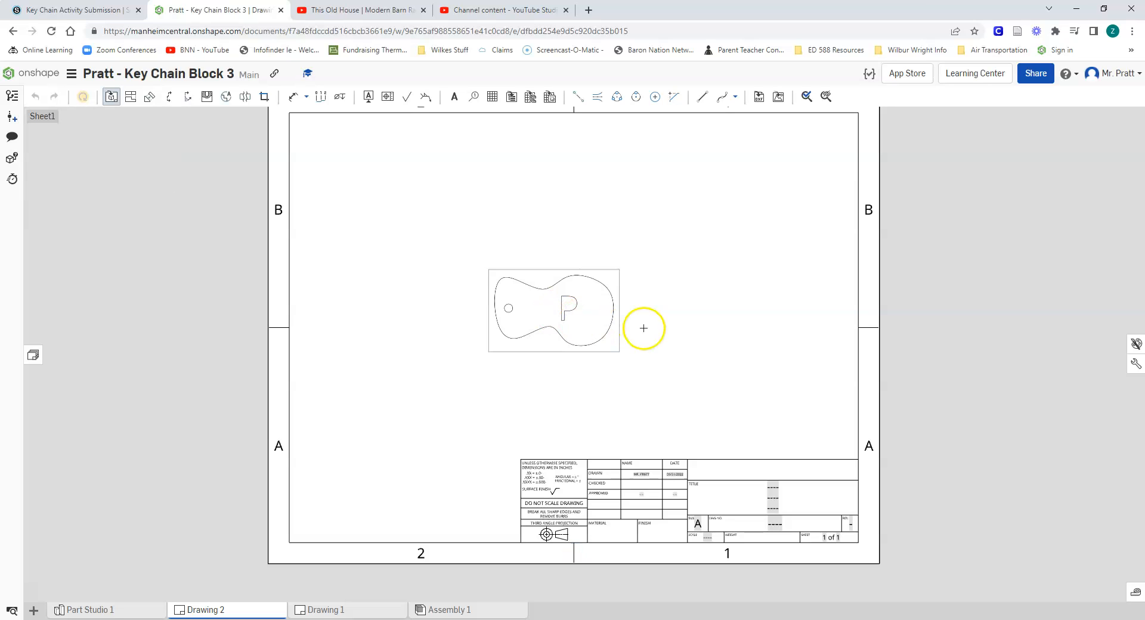
scroll(635, 331, "up", 1)
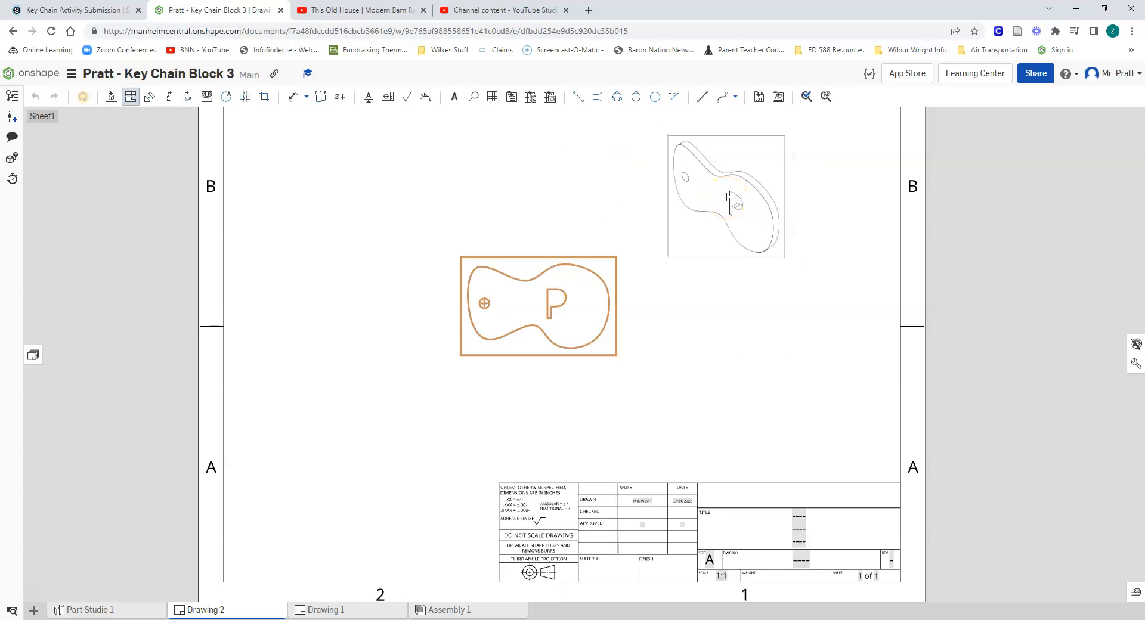
left_click(726, 196)
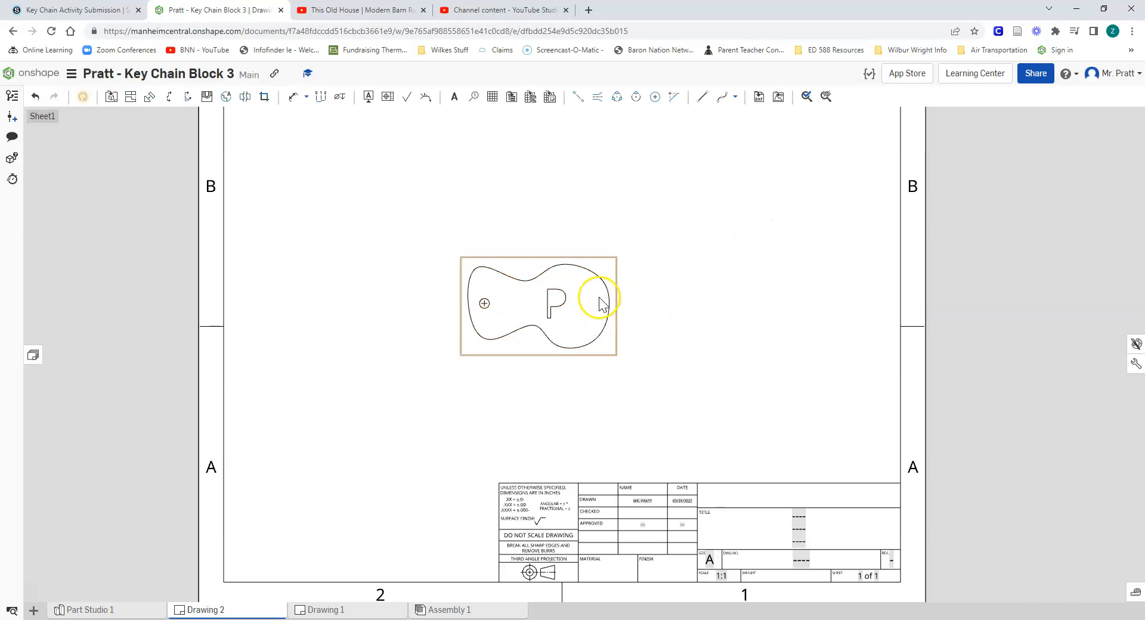
Step: Add a diameter dimension to the key ring hole, placed below and outside the part outline
scroll(485, 314, "up", 5)
scroll(555, 322, "down", 5)
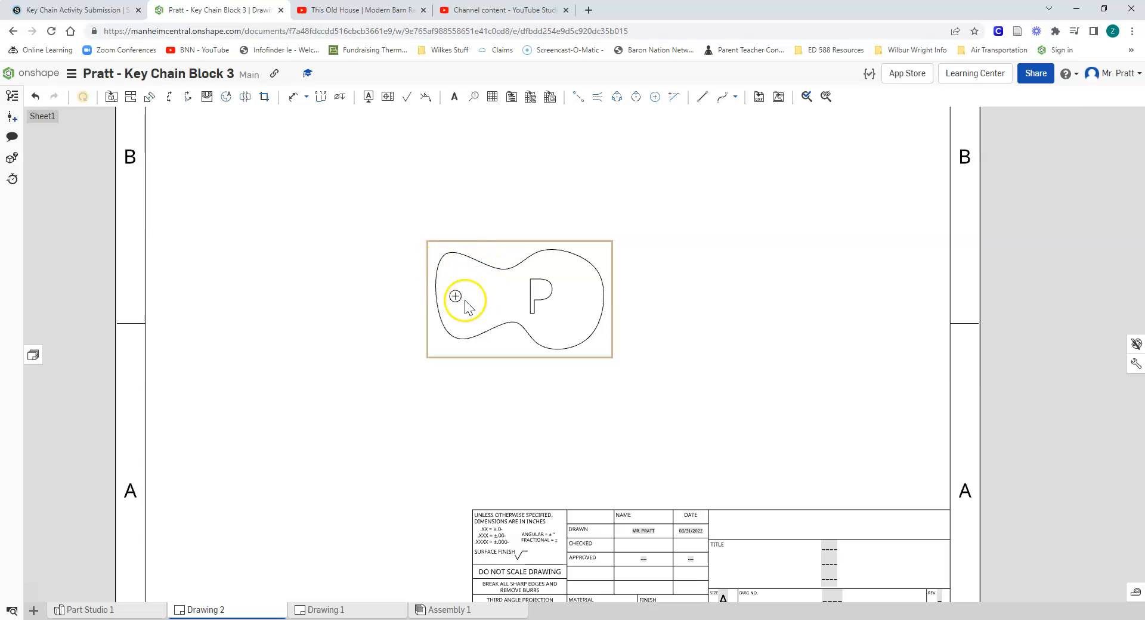
scroll(459, 297, "up", 2)
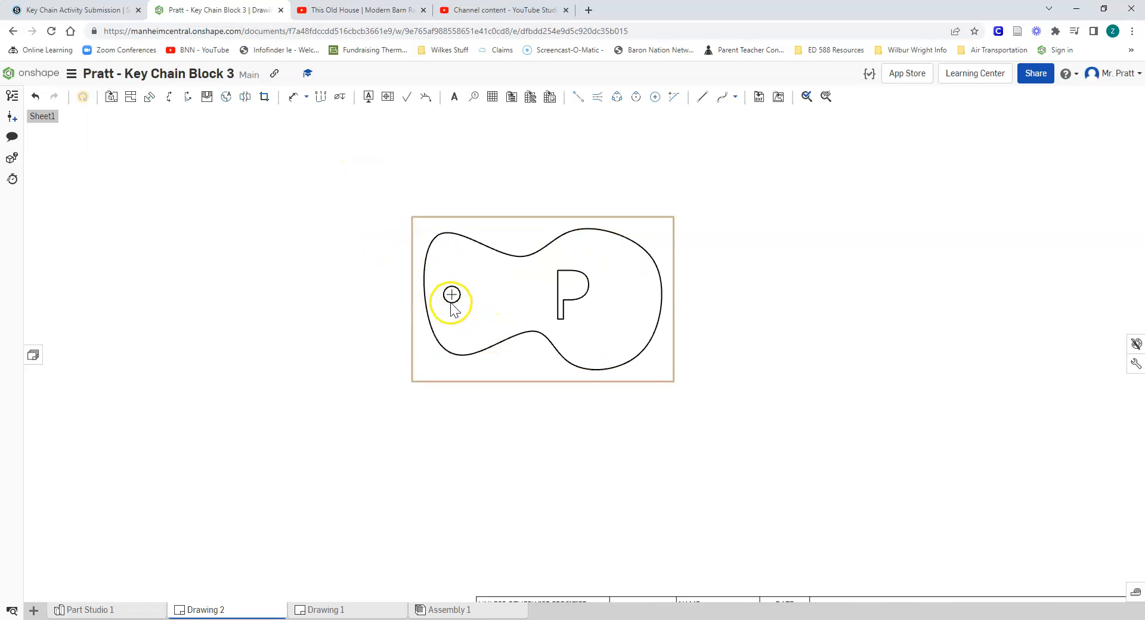
left_click(305, 98)
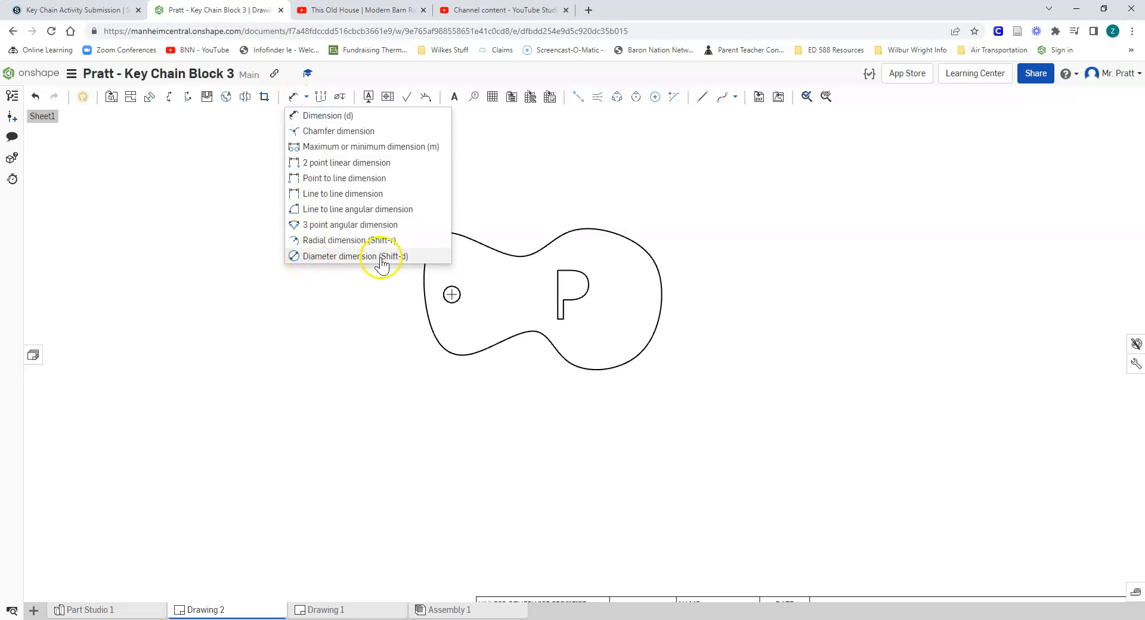
left_click(329, 260)
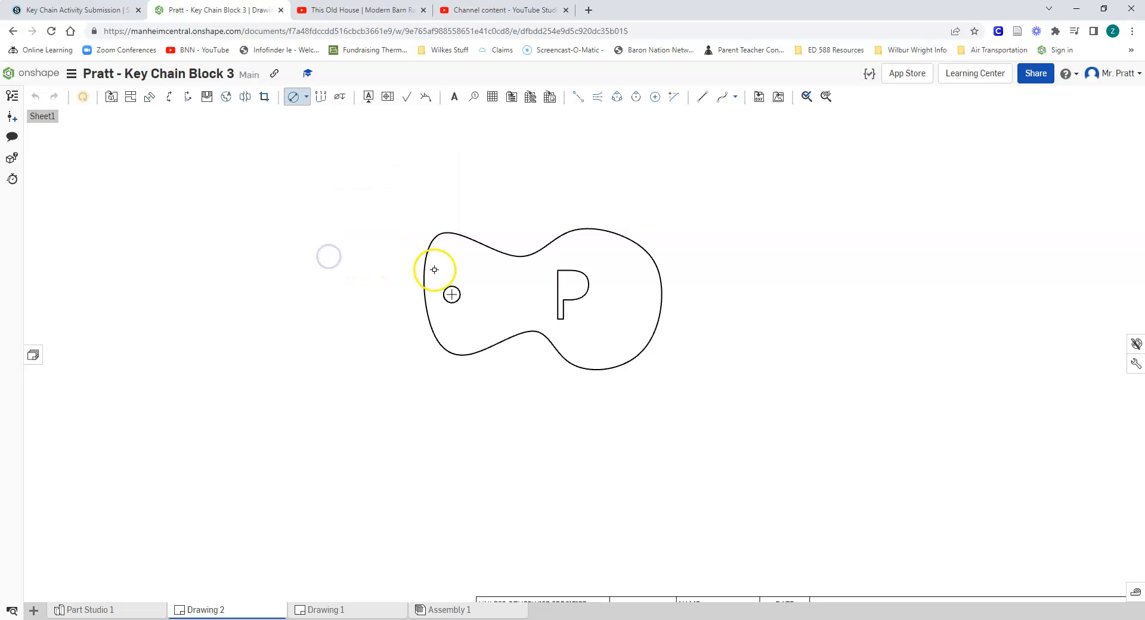
left_click(443, 297)
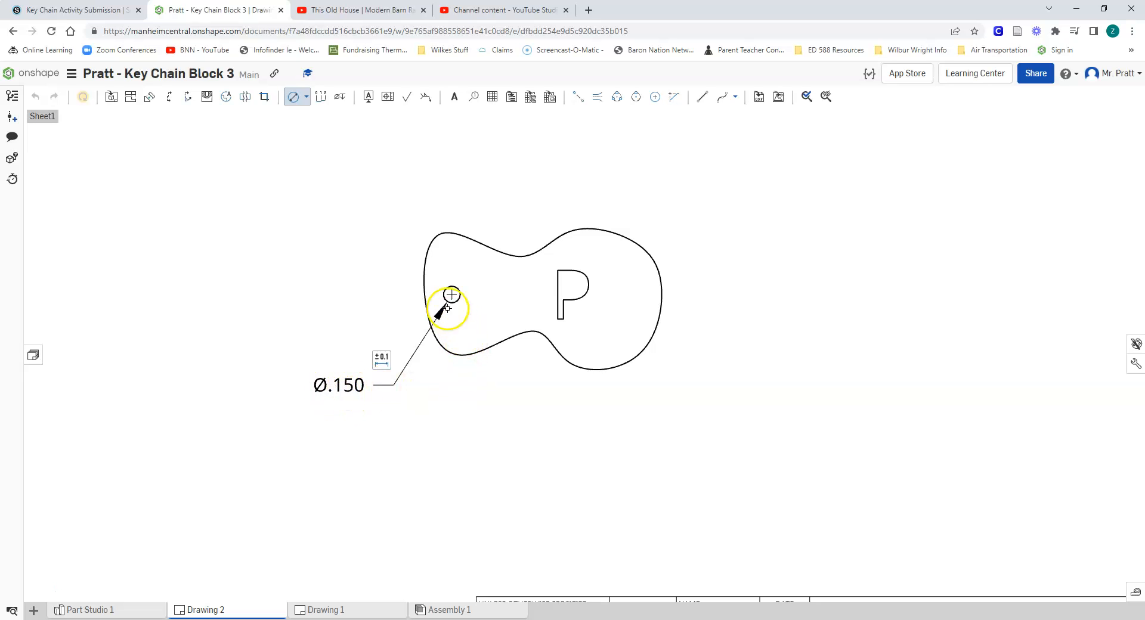
Step: Try to dimension the key chain's curved outline with the diameter and general Dimension tools
scroll(499, 301, "down", 1)
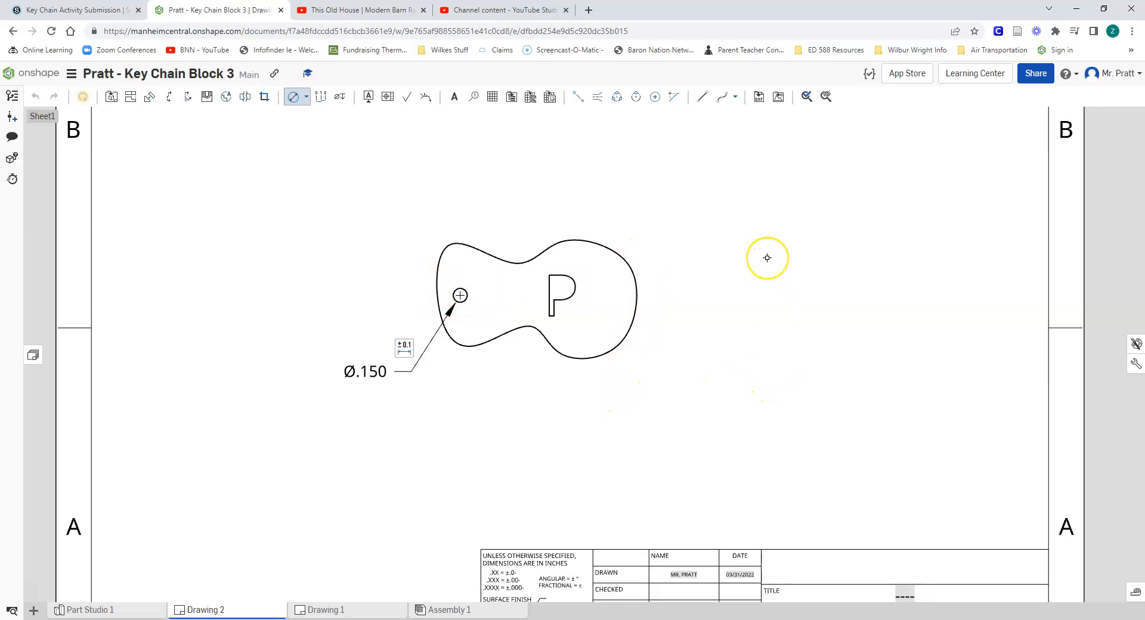
left_click(586, 230)
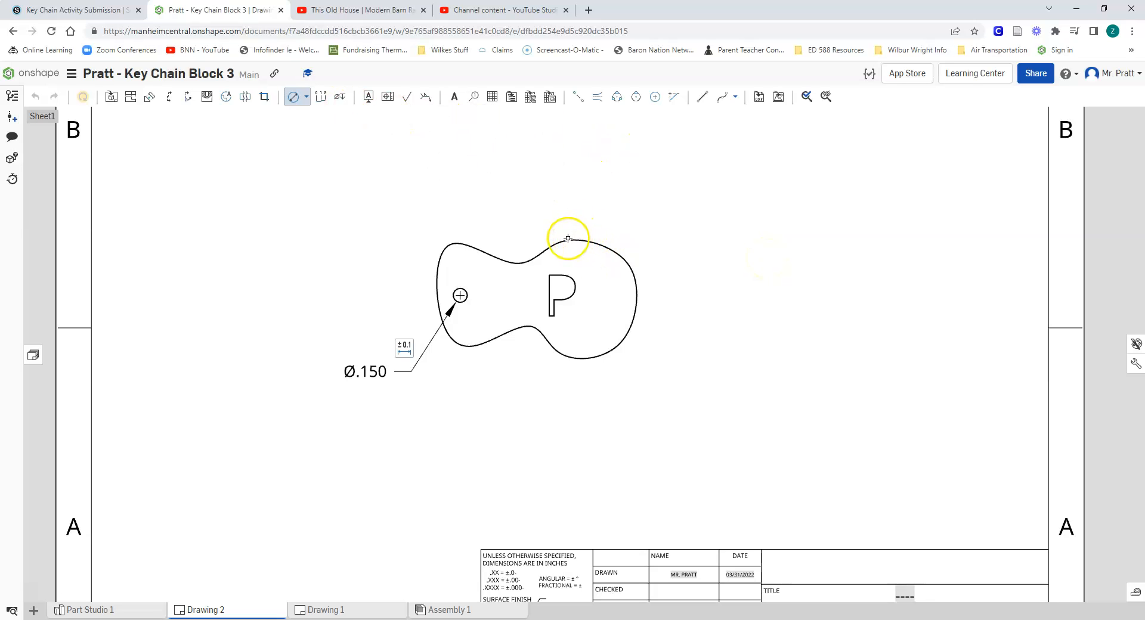
left_click(304, 99)
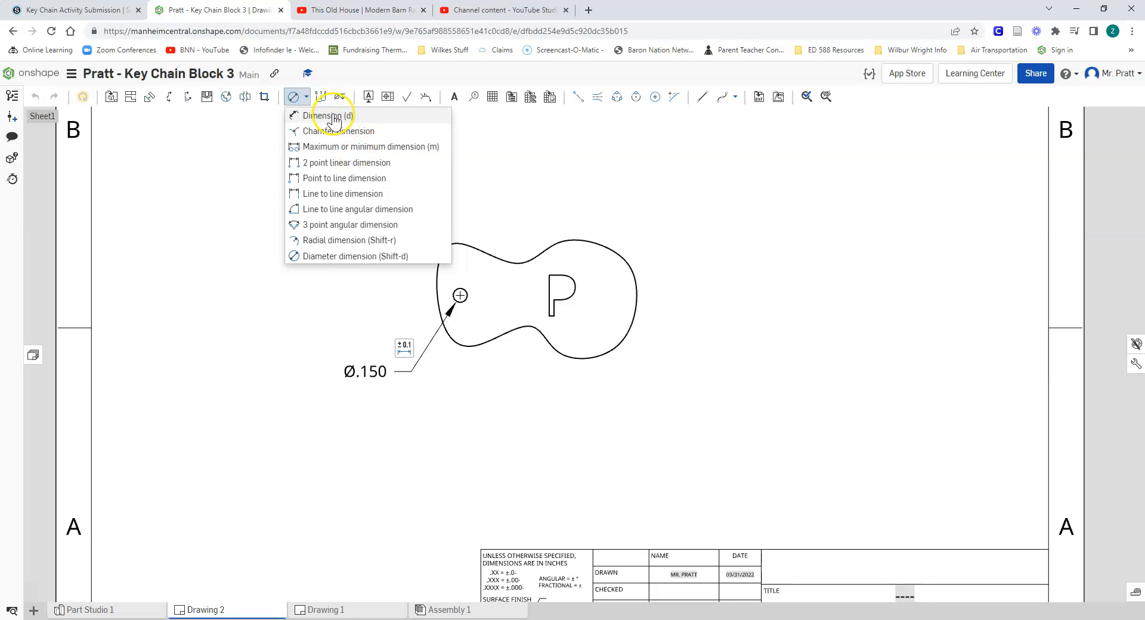
left_click(335, 117)
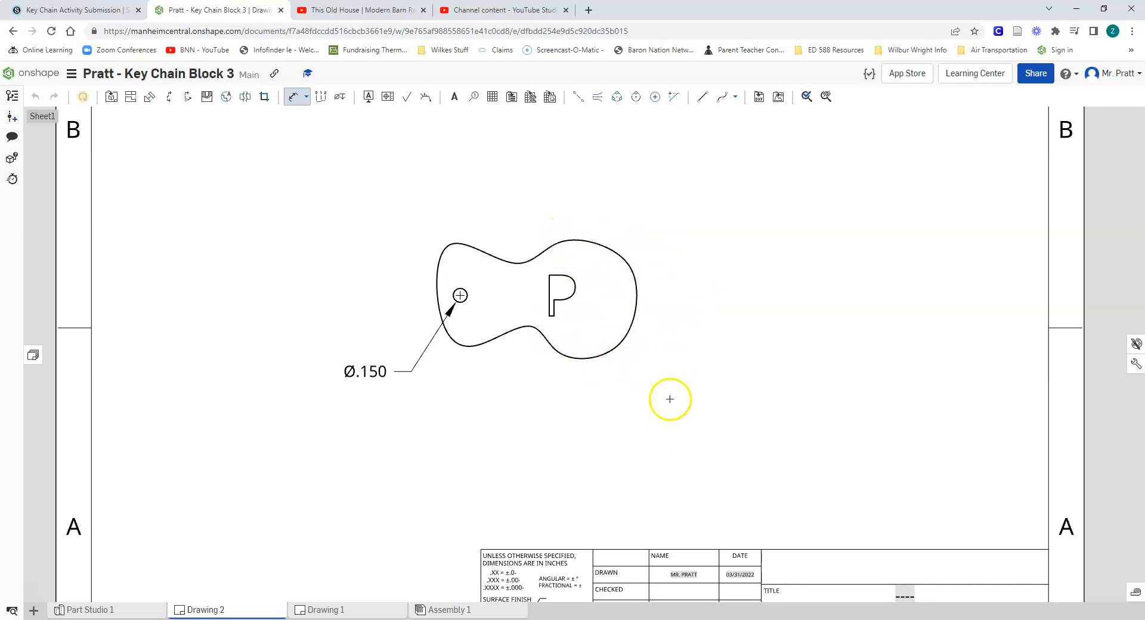
Step: Draw a horizontal reference line from the highest point of the rounded end outward past the part's edge
left_click(702, 98)
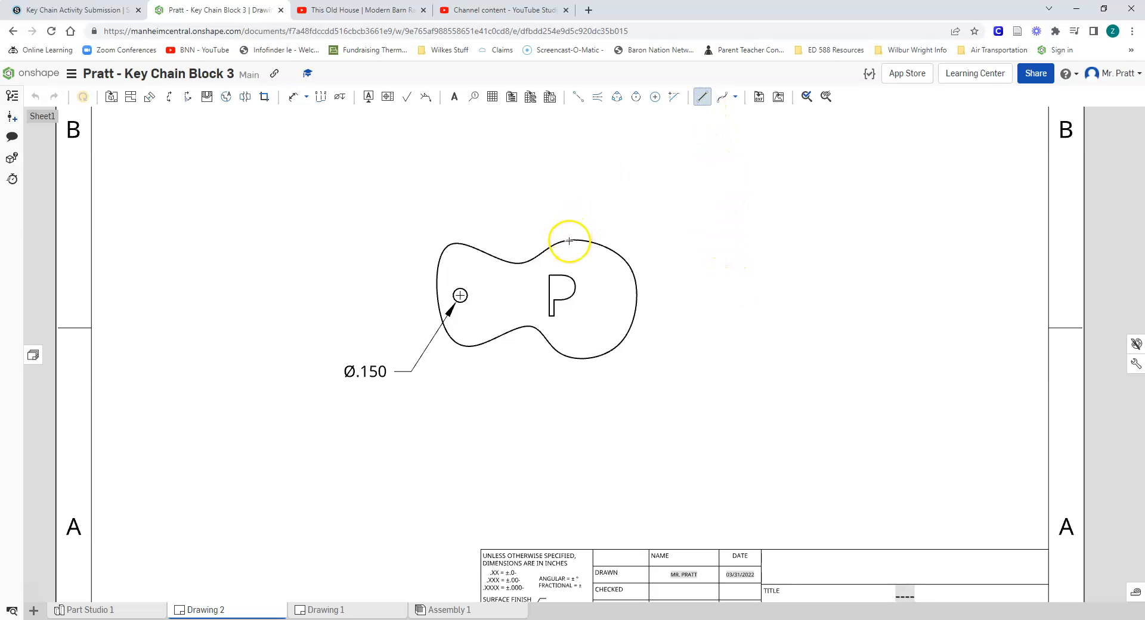
left_click(672, 240)
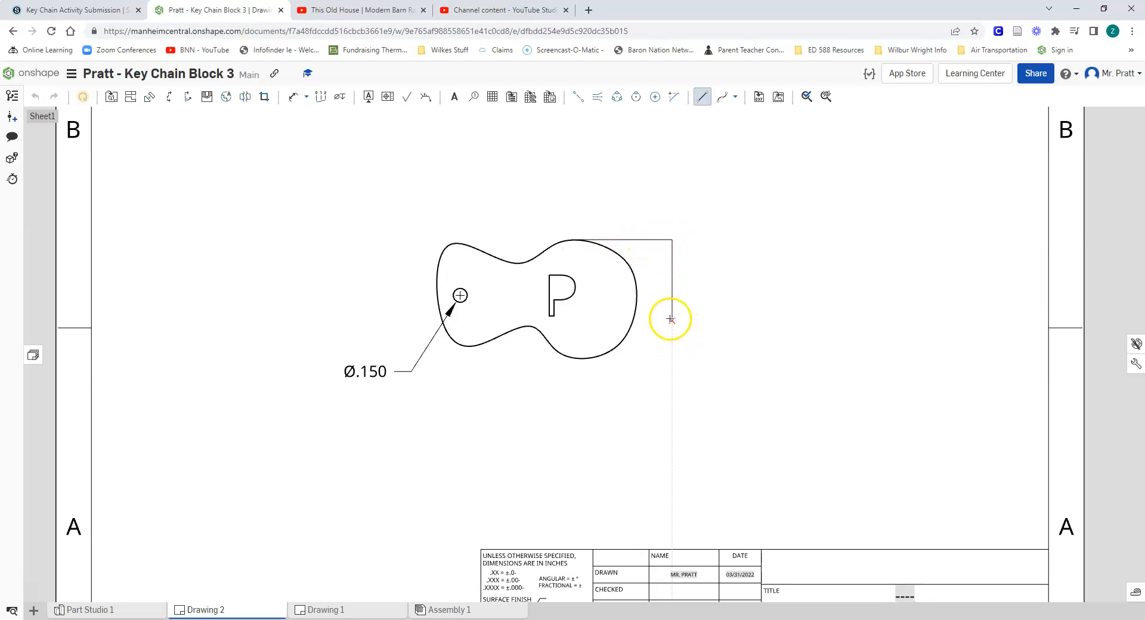
key("Escape")
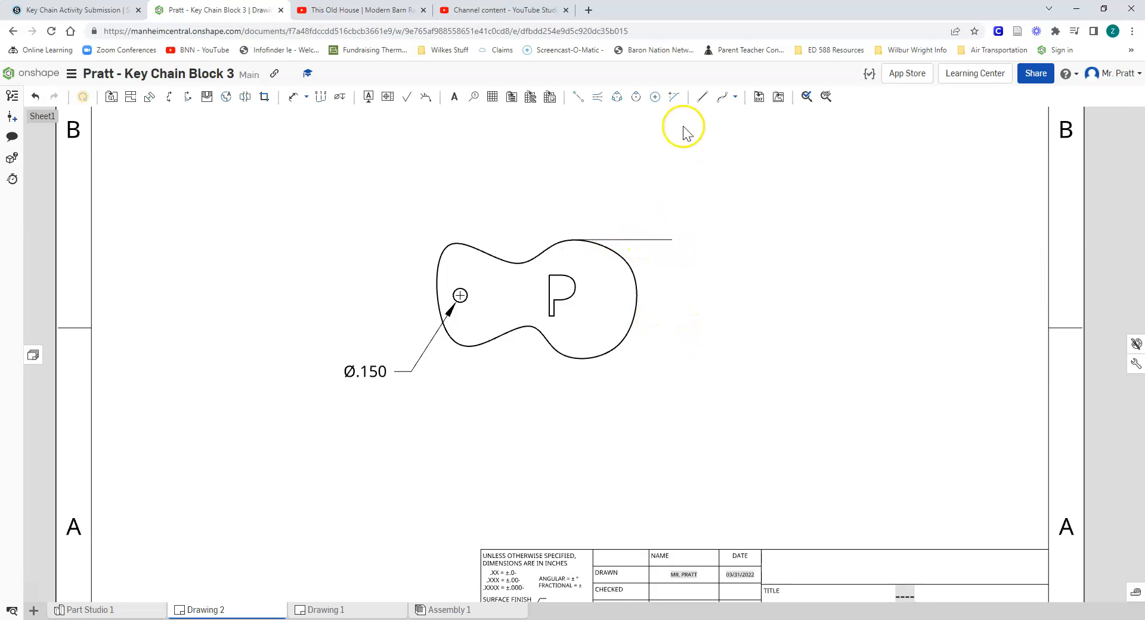
Step: Draw a horizontal reference line from the lowest point of the rounded end outward, ending level with the upper reference line
left_click(701, 97)
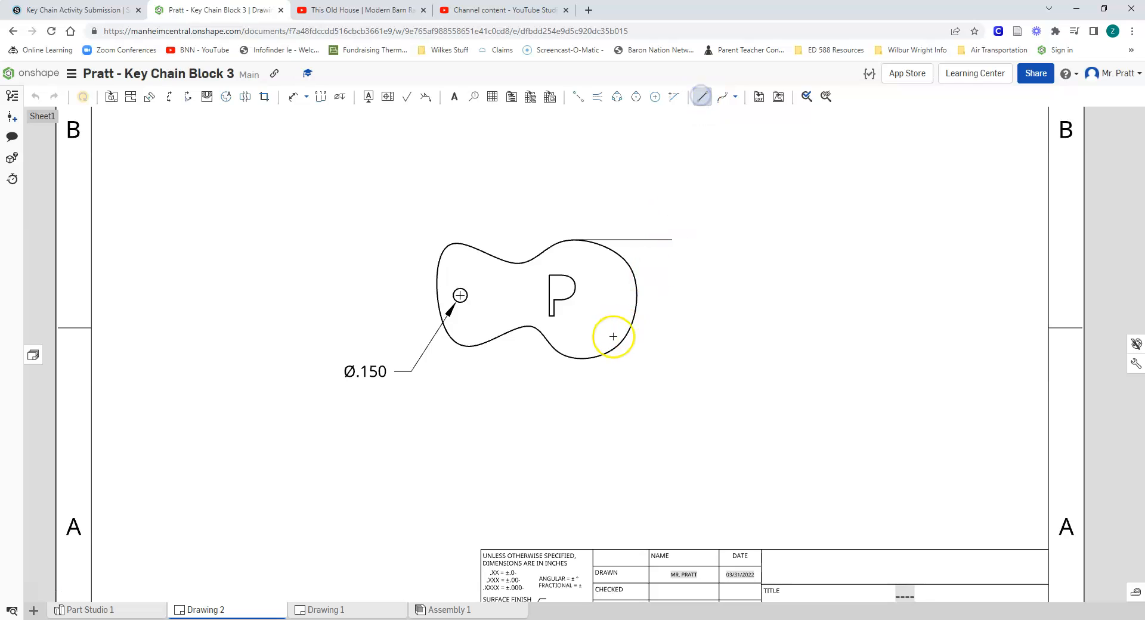
left_click(578, 359)
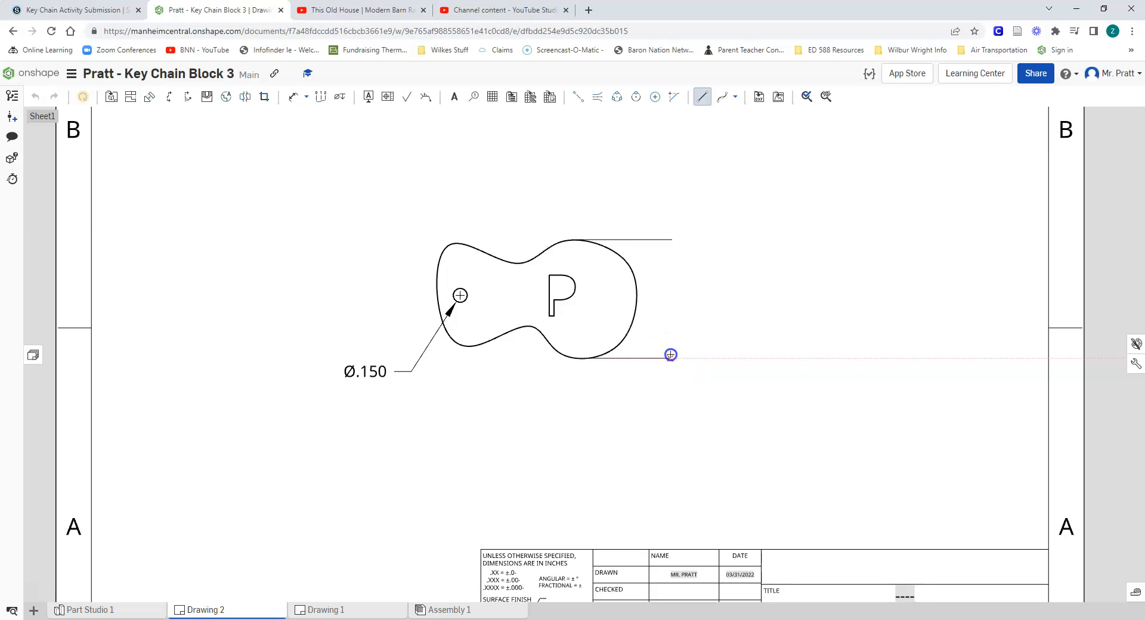
left_click(669, 358)
key("Escape")
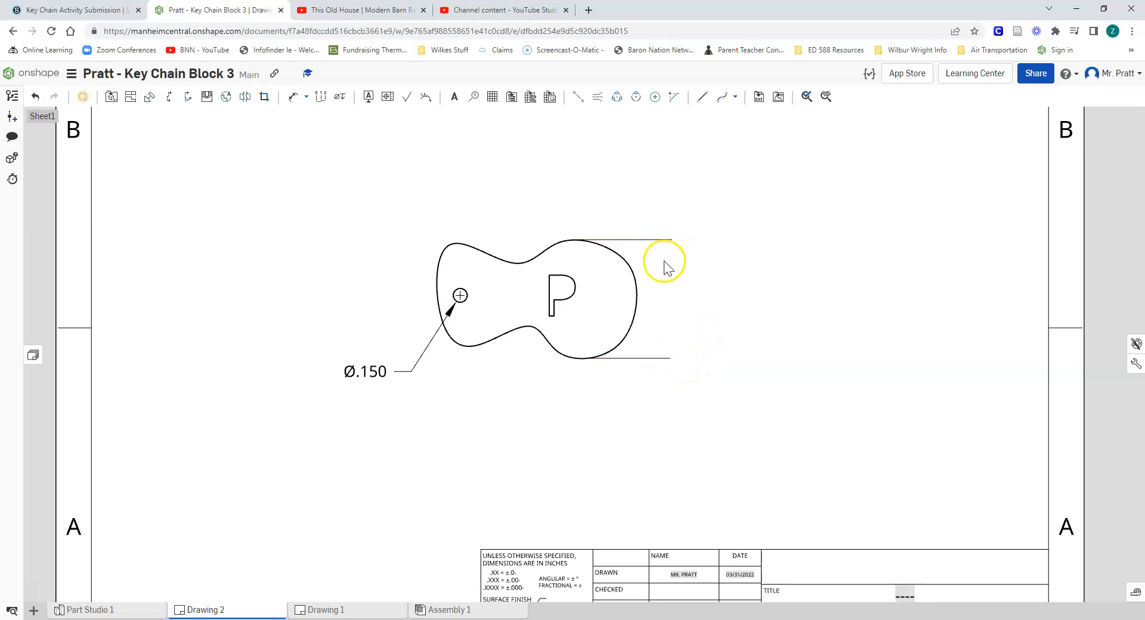
Step: Dimension the part's overall height between the outer ends of the two horizontal reference lines, centring the text between them
left_click(292, 96)
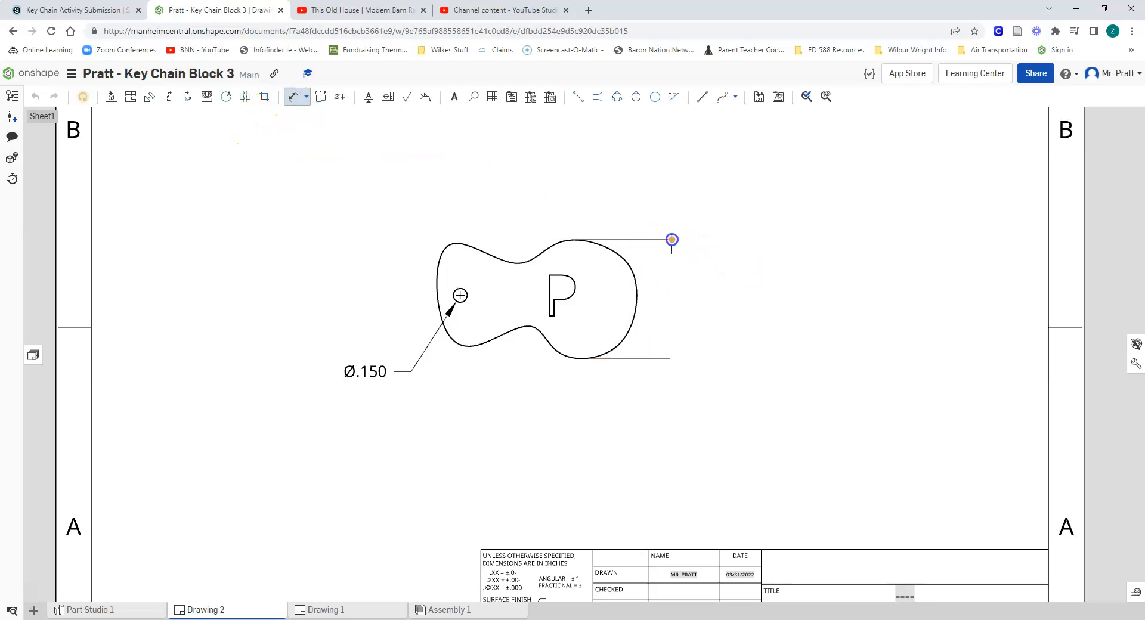
left_click(670, 358)
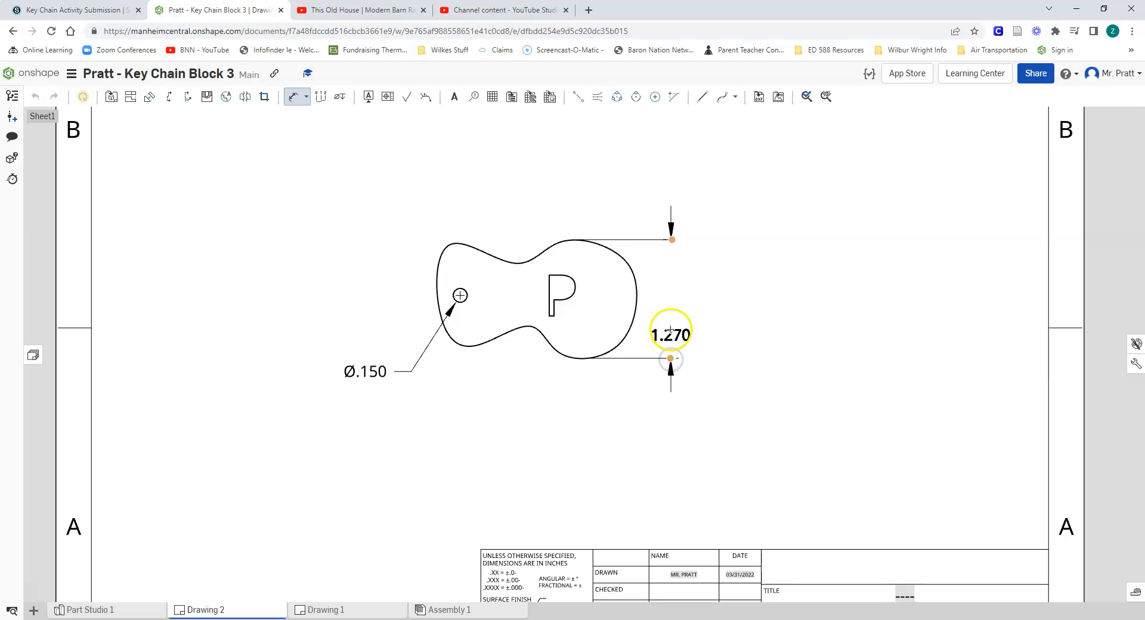
left_click(673, 299)
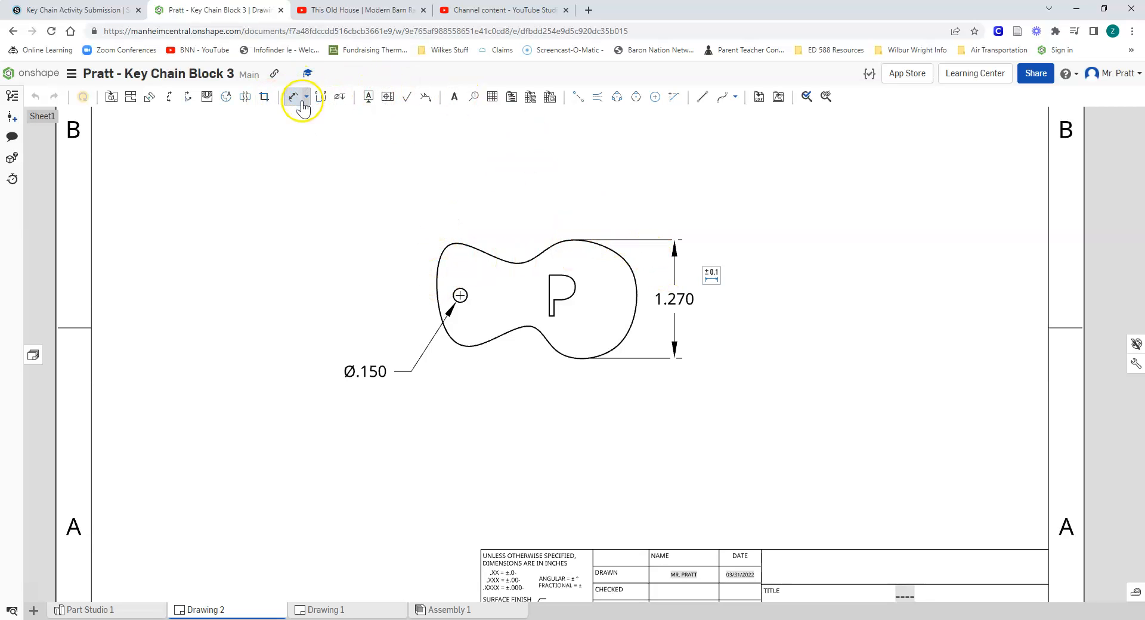
Step: Draw vertical reference lines from the outline's rightmost and leftmost points upward past the top of the part
left_click(701, 96)
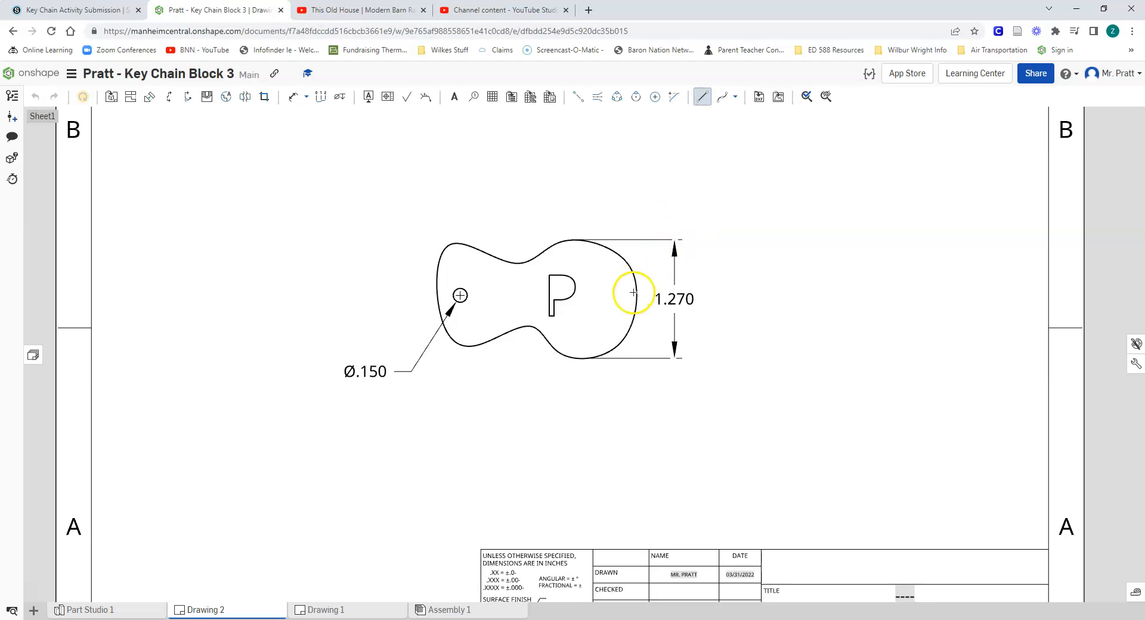
left_click_drag(636, 291, 592, 207)
key("Escape")
left_click(704, 98)
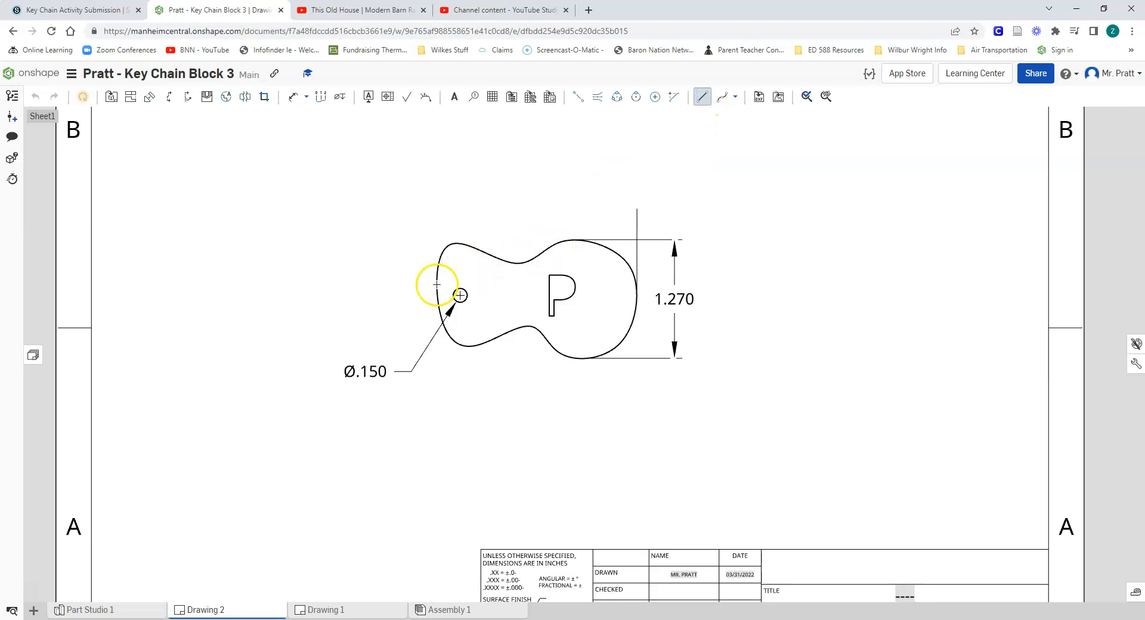
left_click_drag(436, 282, 486, 229)
key("Escape")
Step: Dimension the part's overall length between the upper ends of the two vertical reference lines, placing it above the outline
left_click(292, 96)
left_click(437, 204)
left_click(637, 208)
left_click(560, 189)
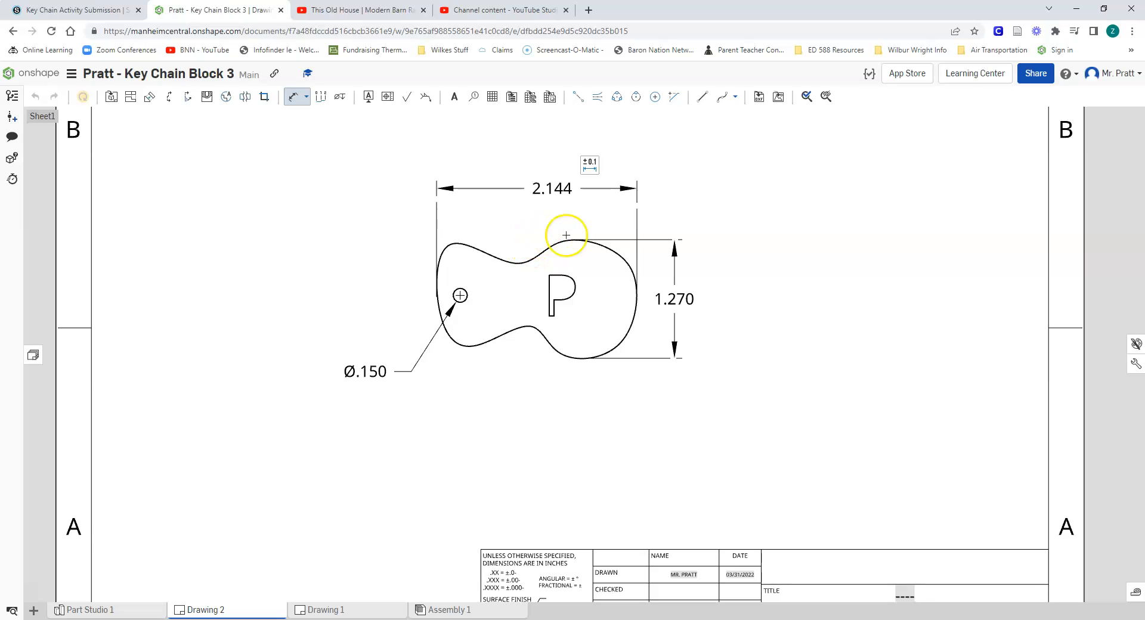
scroll(531, 209, "down", 1)
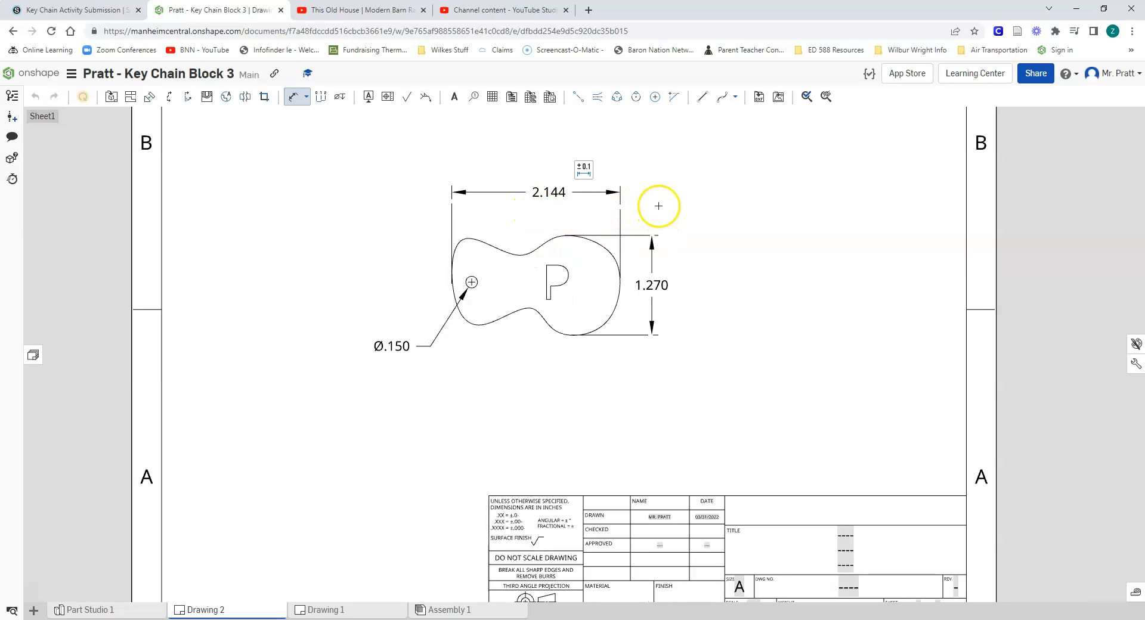
scroll(674, 200, "down", 1)
right_click_drag(661, 163, 630, 192)
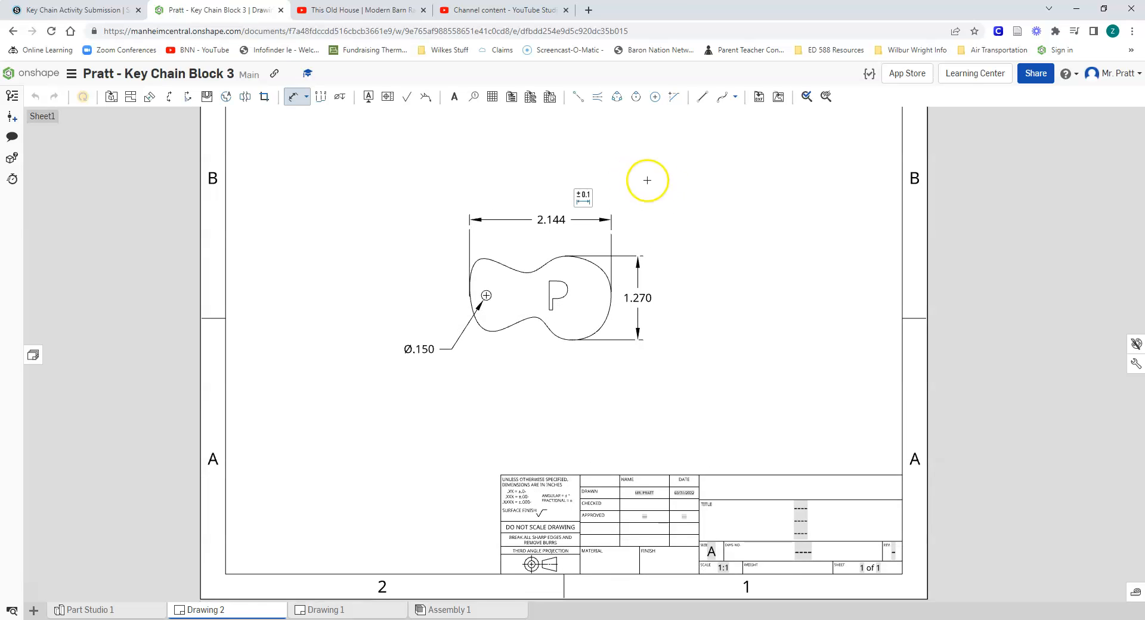
key("Escape")
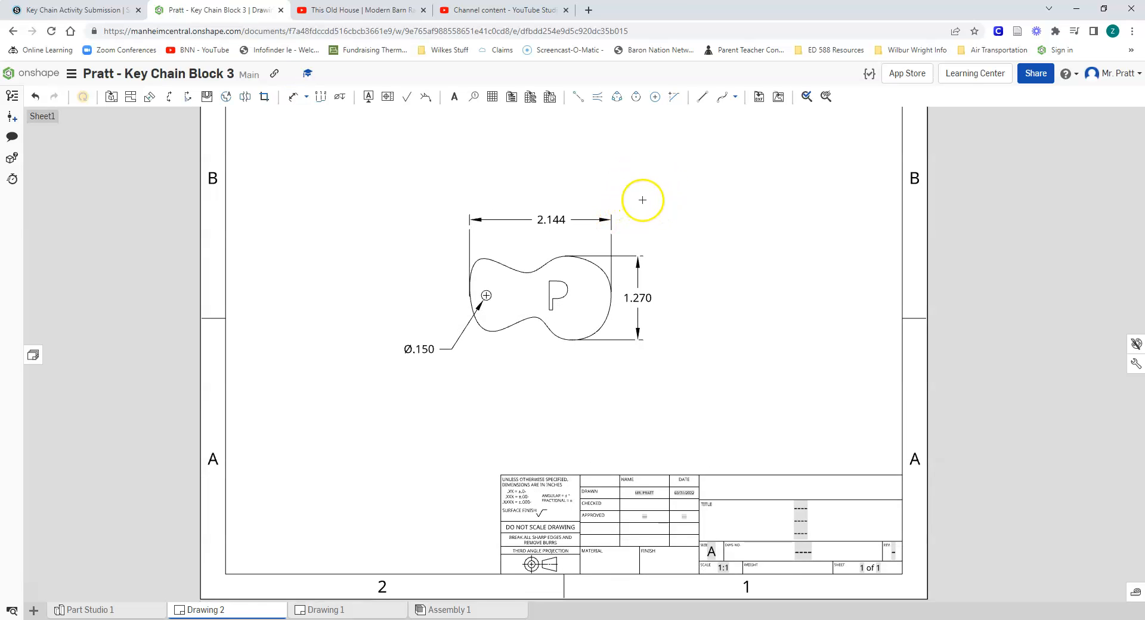
Step: Open the drawing for printing and set the print destination to Save as PDF
left_click(72, 77)
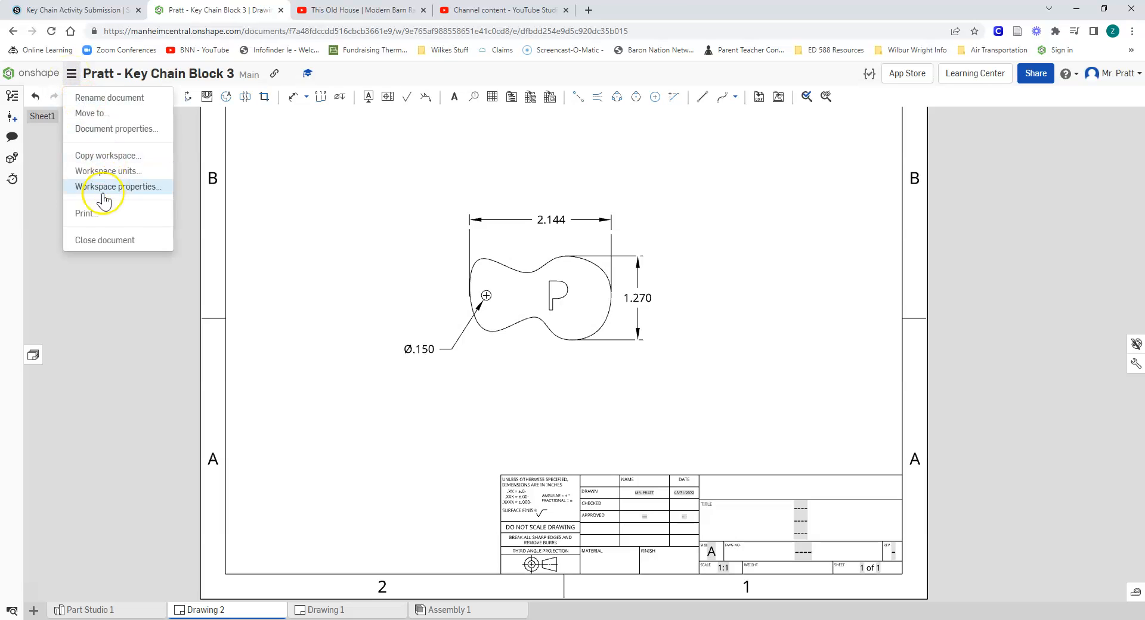
left_click(98, 215)
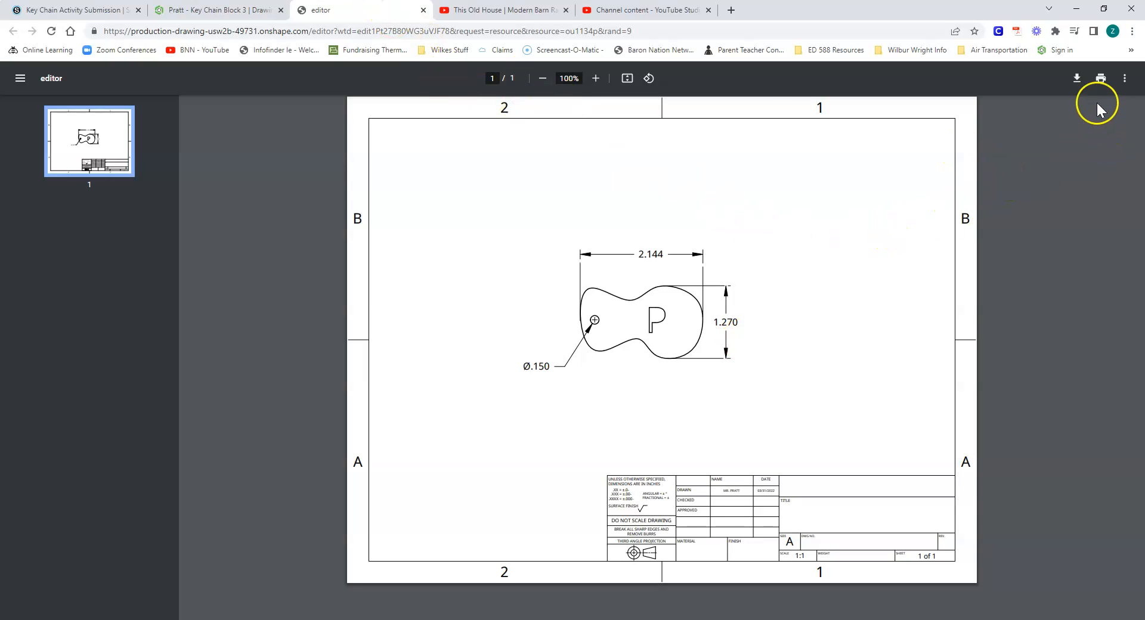
left_click(1100, 79)
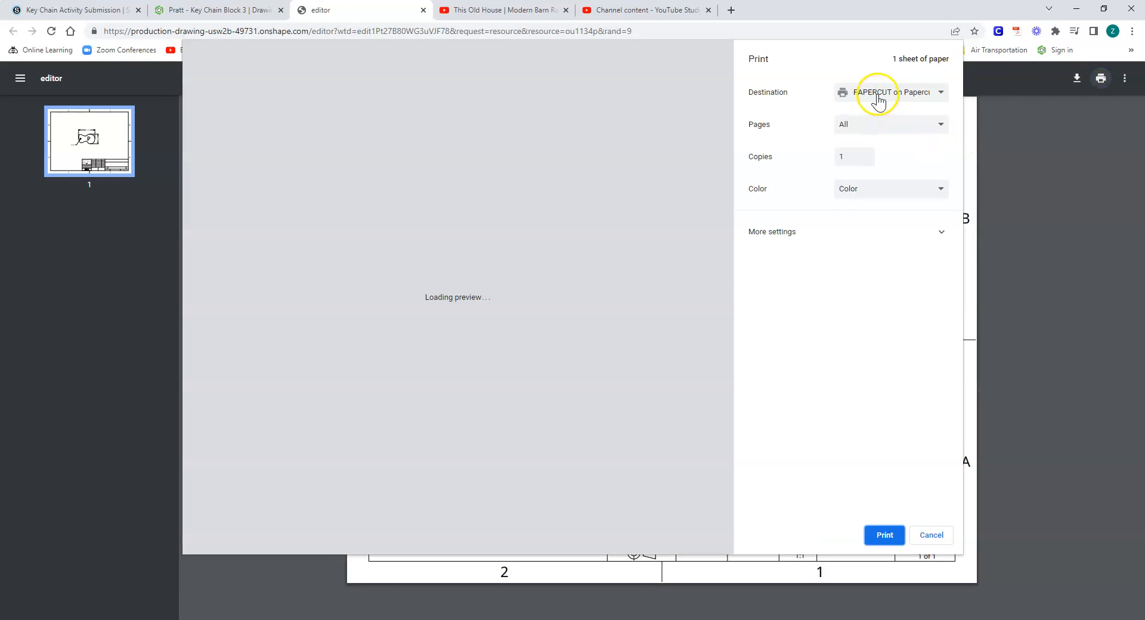
left_click(878, 94)
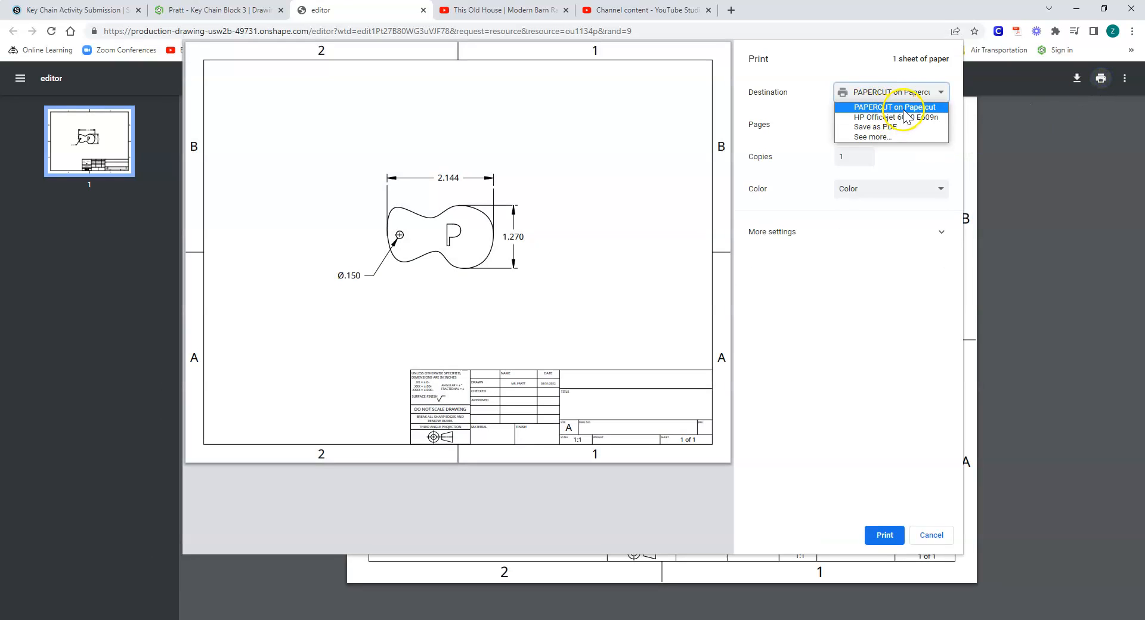
left_click(891, 127)
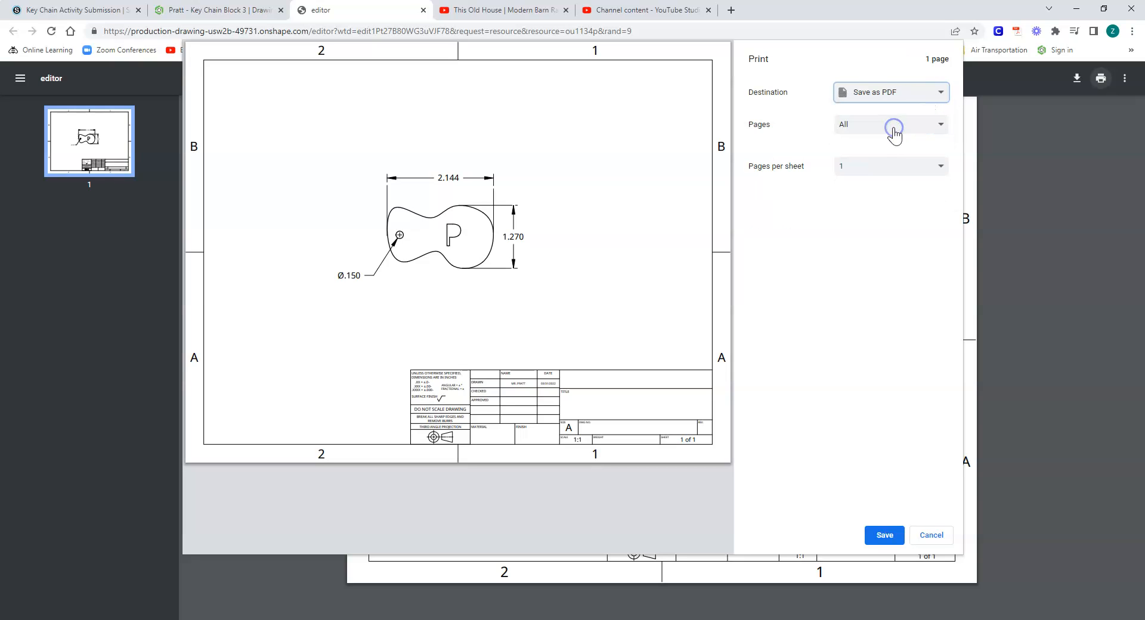